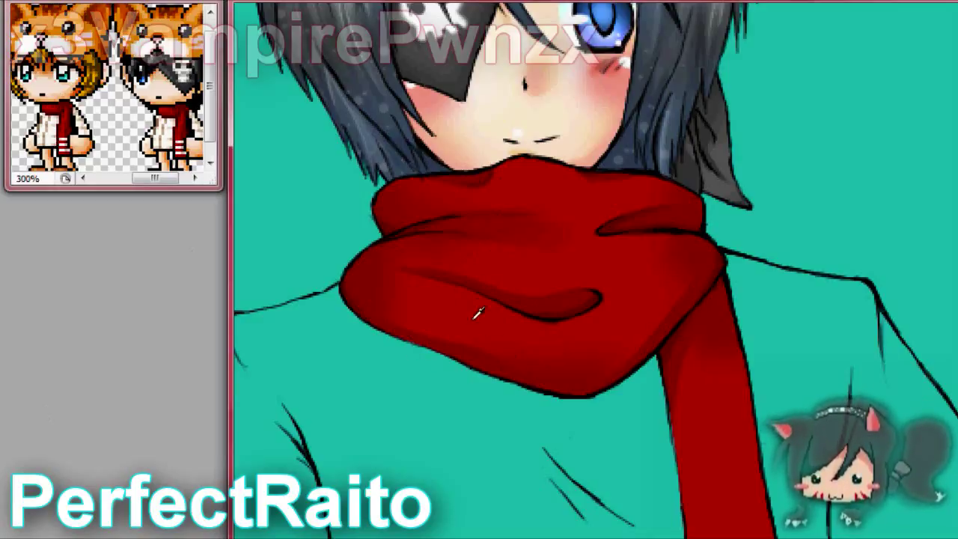
- Set foreground e70000 and background cc0000, then paint deeper red shading into the boy's scarf folds
key("Return")
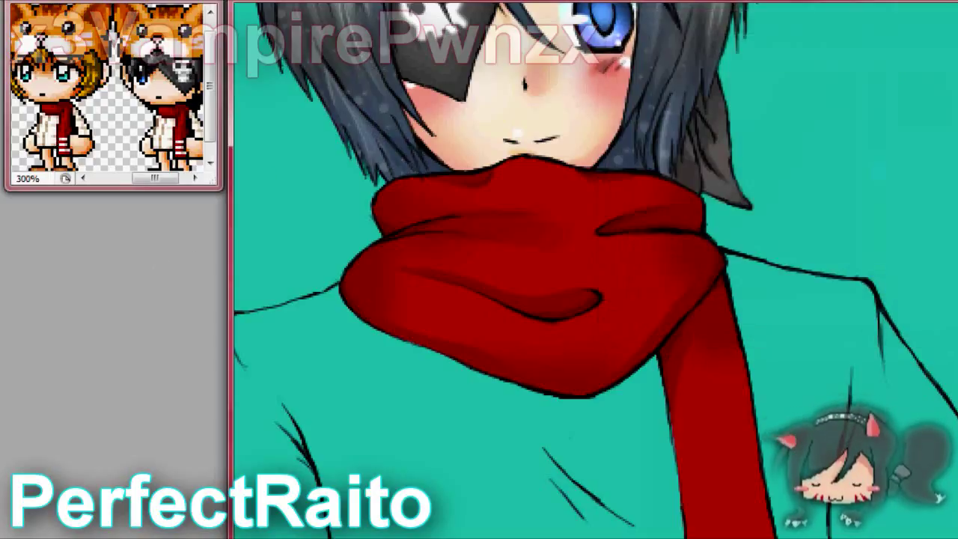
key("Return")
right_click(412, 200)
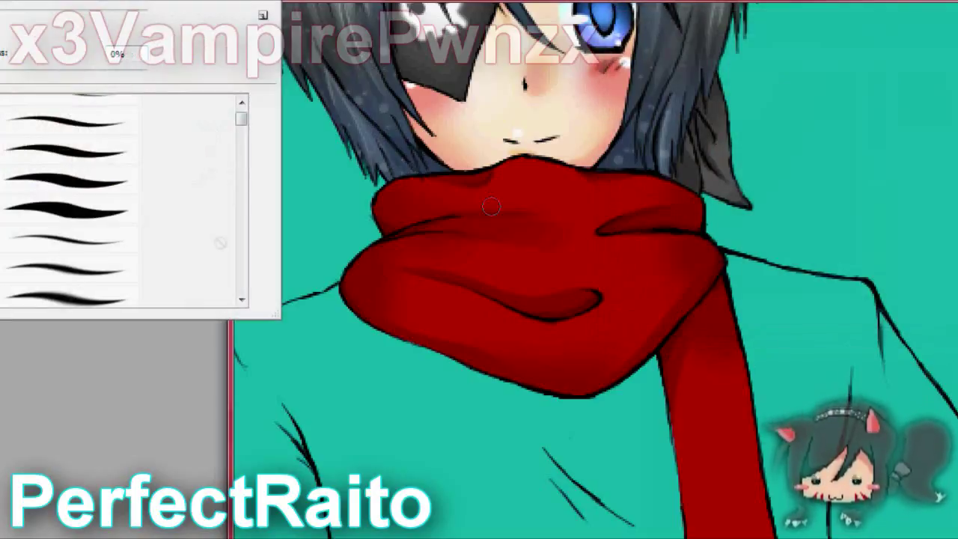
right_click(462, 197)
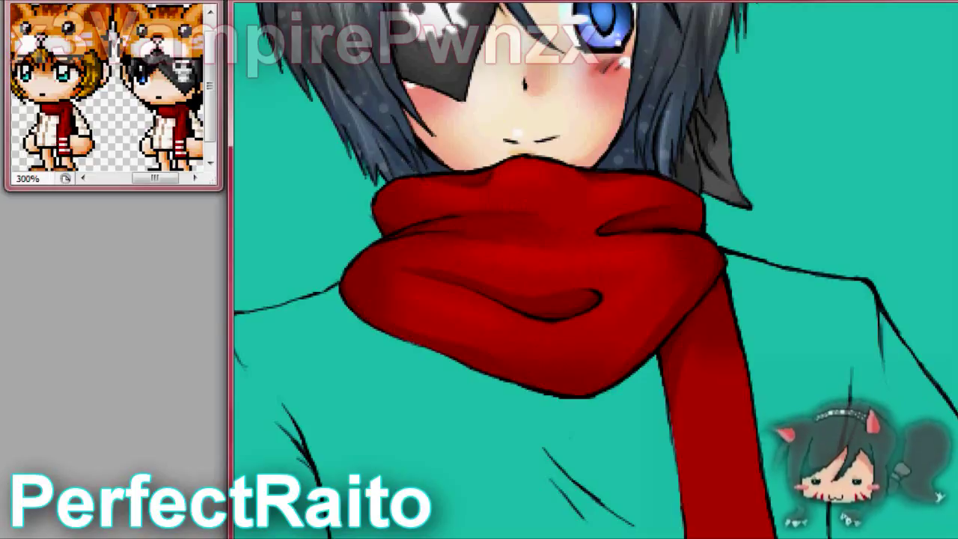
right_click(508, 237)
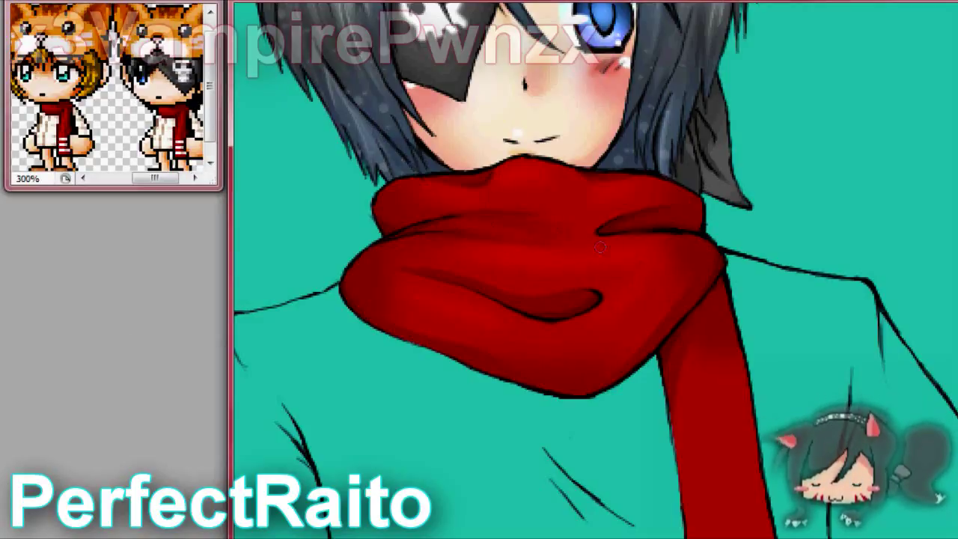
right_click(314, 184)
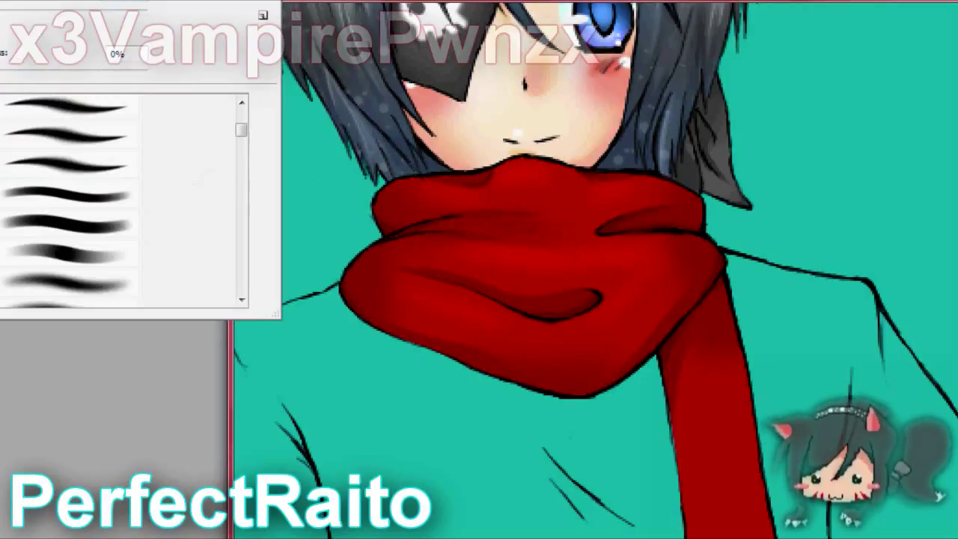
- Shade the scarf's long hanging end with darker red
left_click_drag(561, 275, 558, 89)
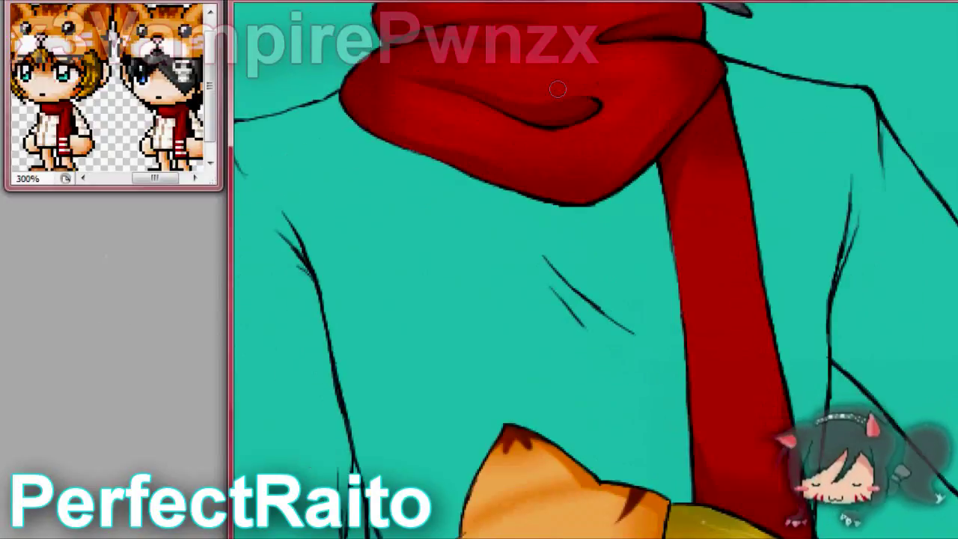
right_click(703, 180)
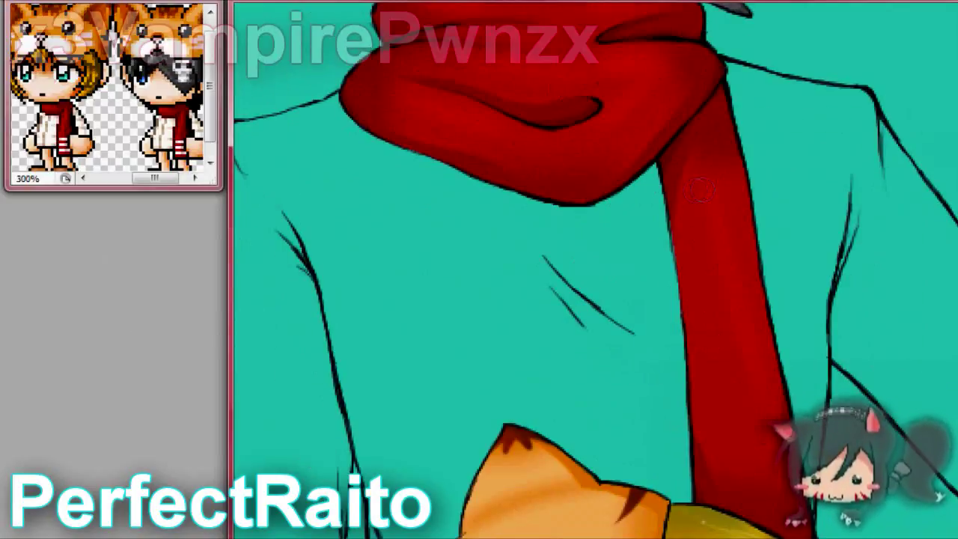
scroll(696, 241, "down", 3)
scroll(762, 241, "down", 3)
scroll(627, 515, "down", 3)
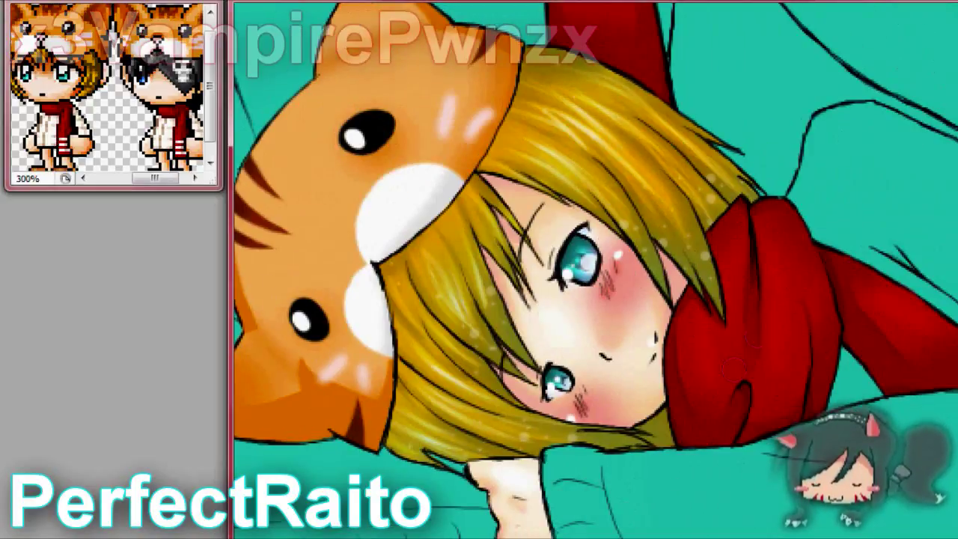
- Paint darker red shading on the blonde girl's scarf
right_click(60, 149)
double_click(60, 154)
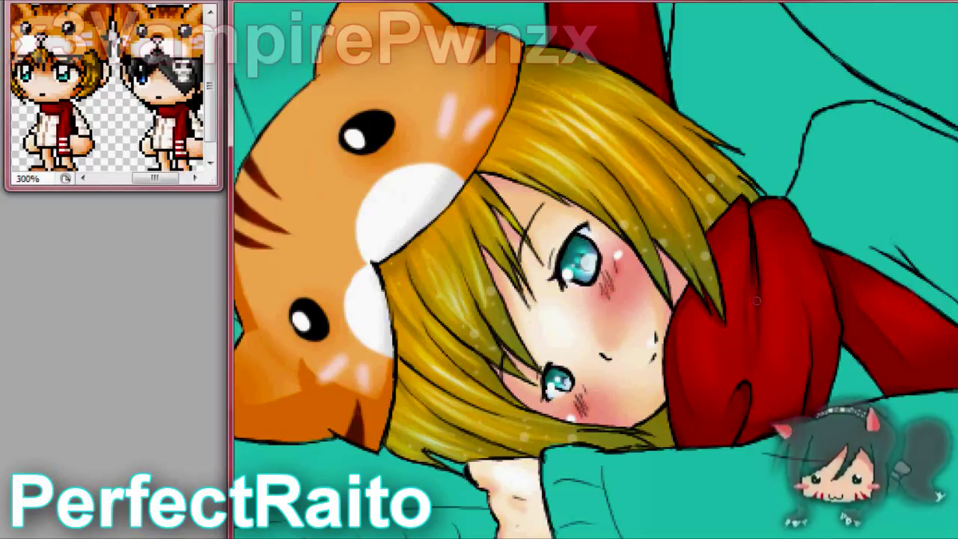
scroll(620, 347, "down", 3)
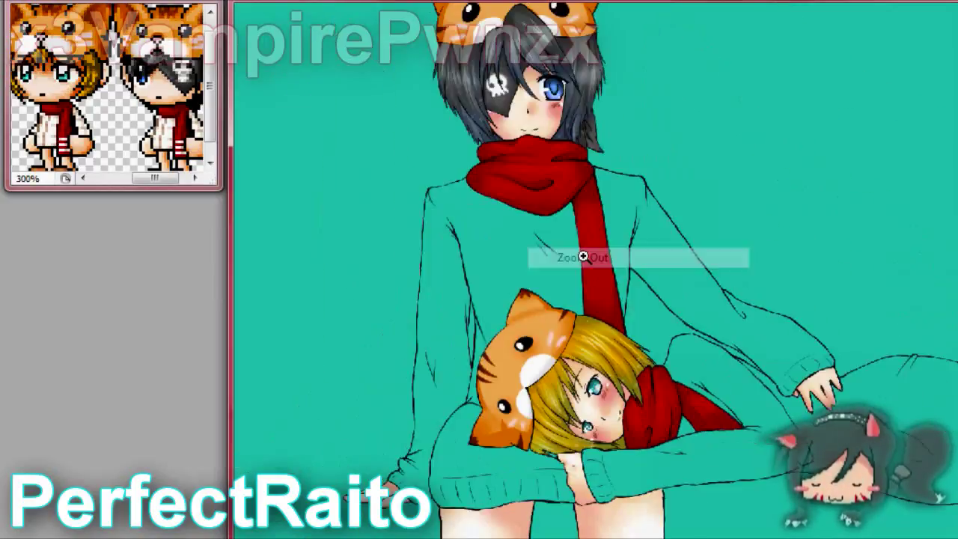
scroll(620, 347, "up", 3)
scroll(746, 337, "down", 2)
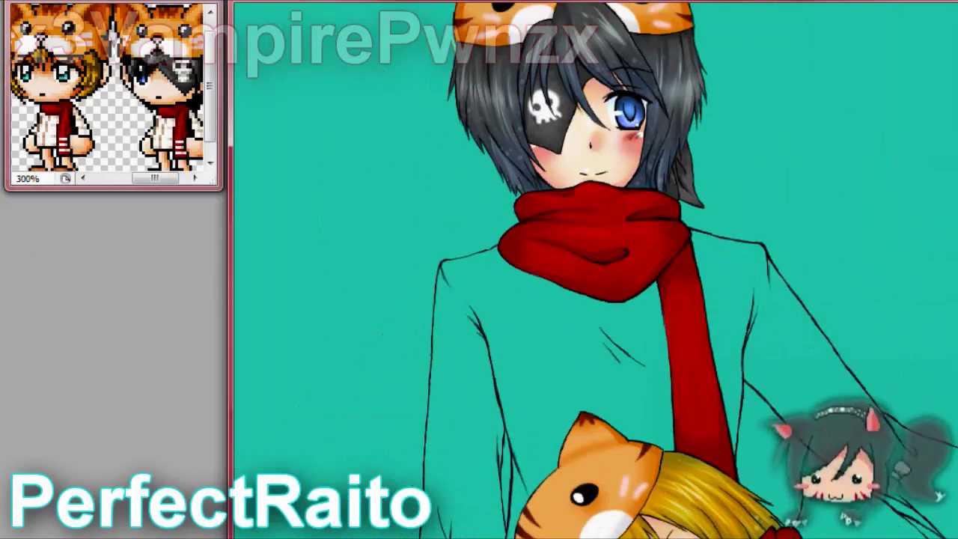
- Touch up the red shading on the boy's scarf with a different brush preset
right_click(60, 149)
left_click(70, 280)
key("Return")
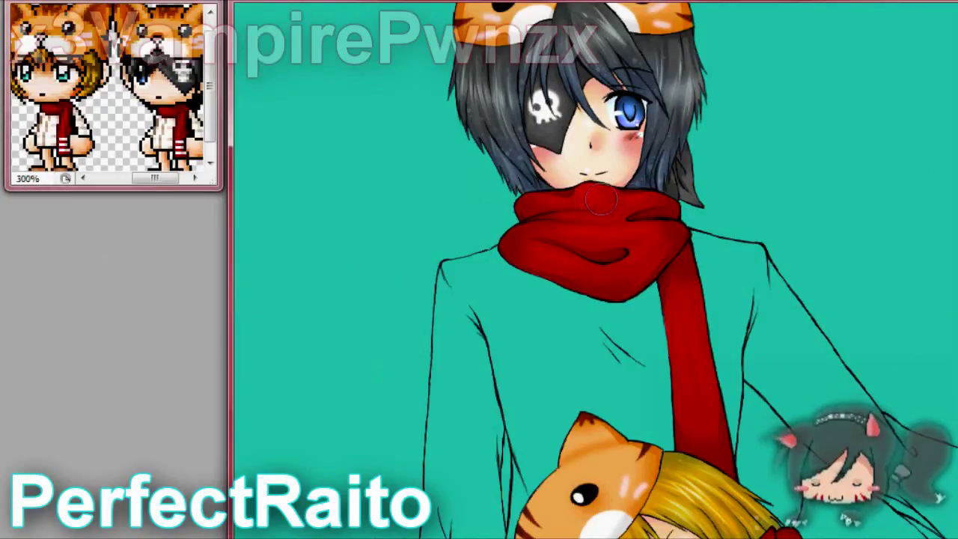
scroll(686, 191, "down", 5)
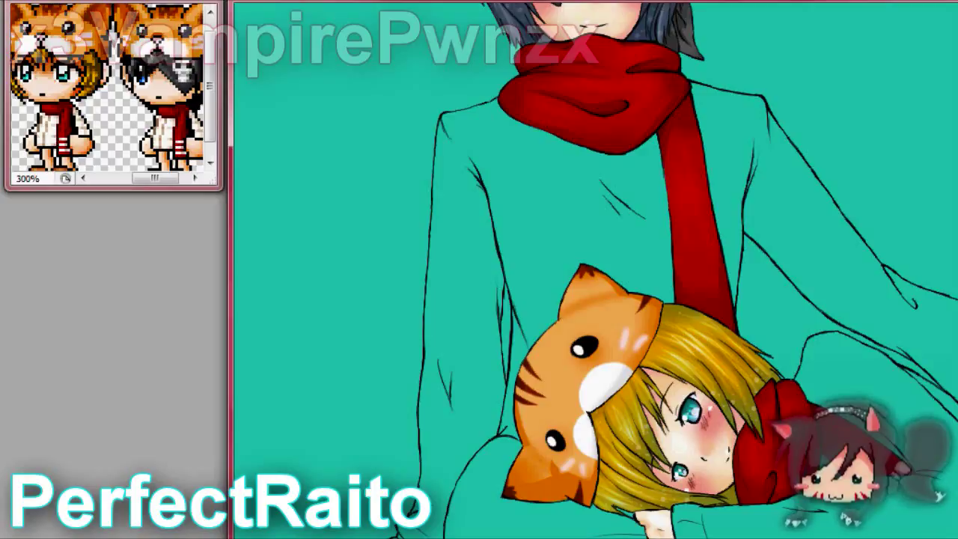
scroll(599, 270, "up", 5)
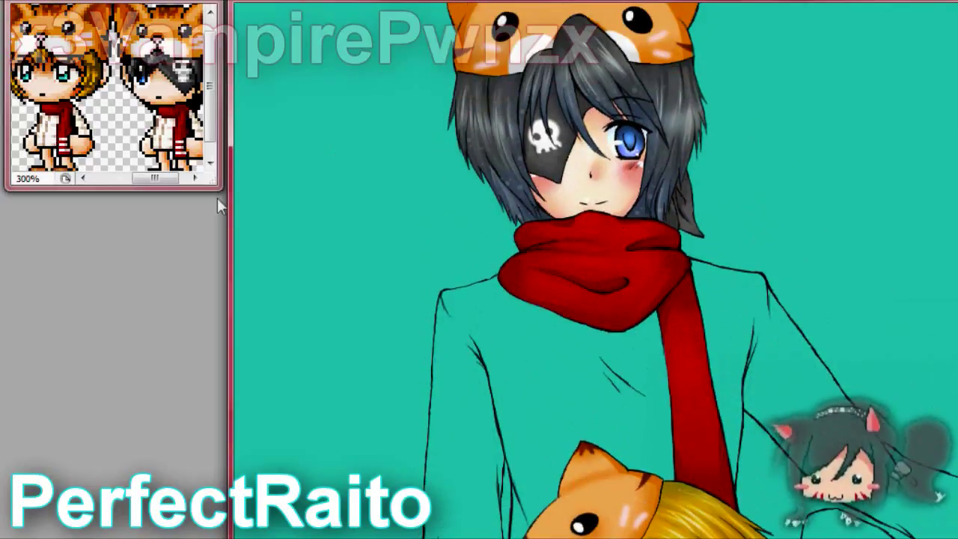
scroll(601, 376, "up", 2)
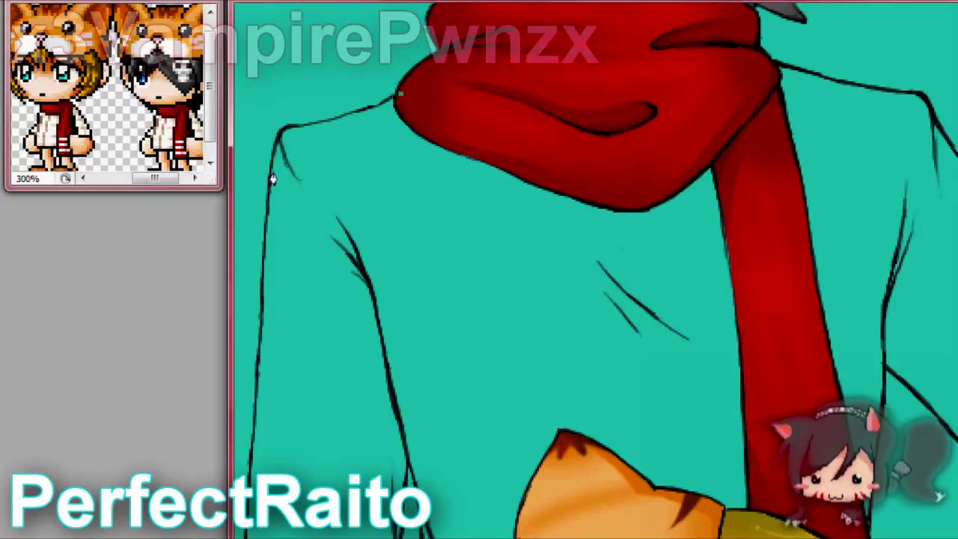
- Start the sweater path with curved anchors along the shoulder and left body outline
mouse_move(278, 130)
left_mouse_down()
mouse_move(344, 111)
mouse_move(538, 128)
left_mouse_up()
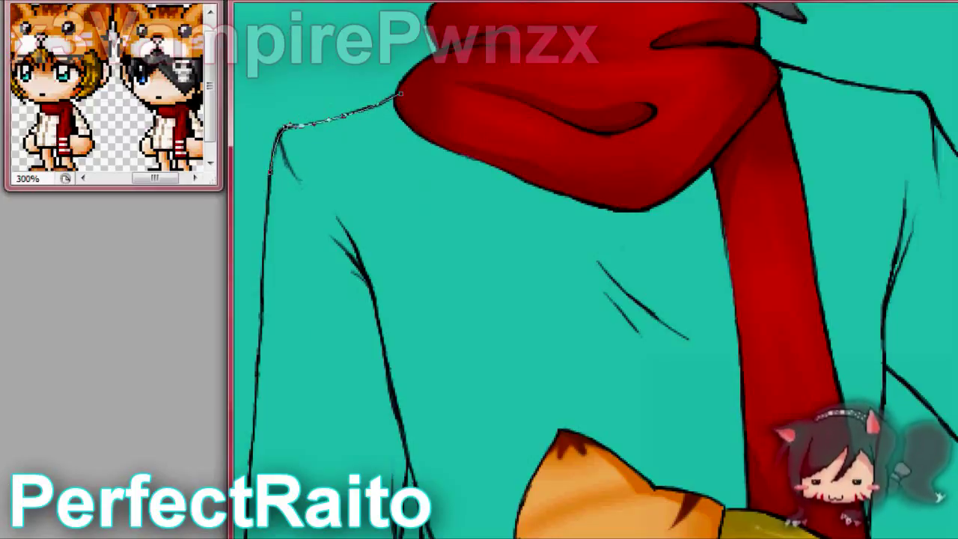
left_click_drag(256, 378, 261, 318)
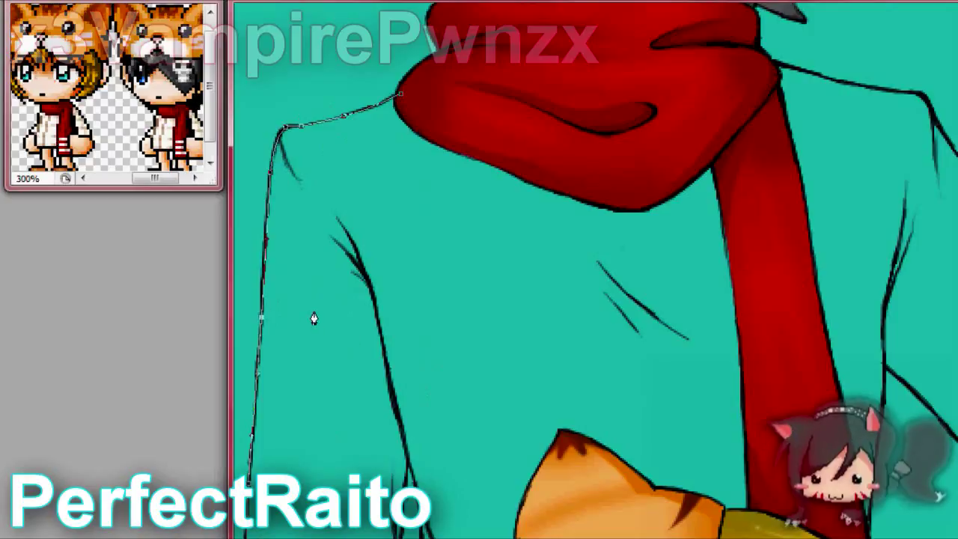
left_click_drag(265, 261, 255, 434)
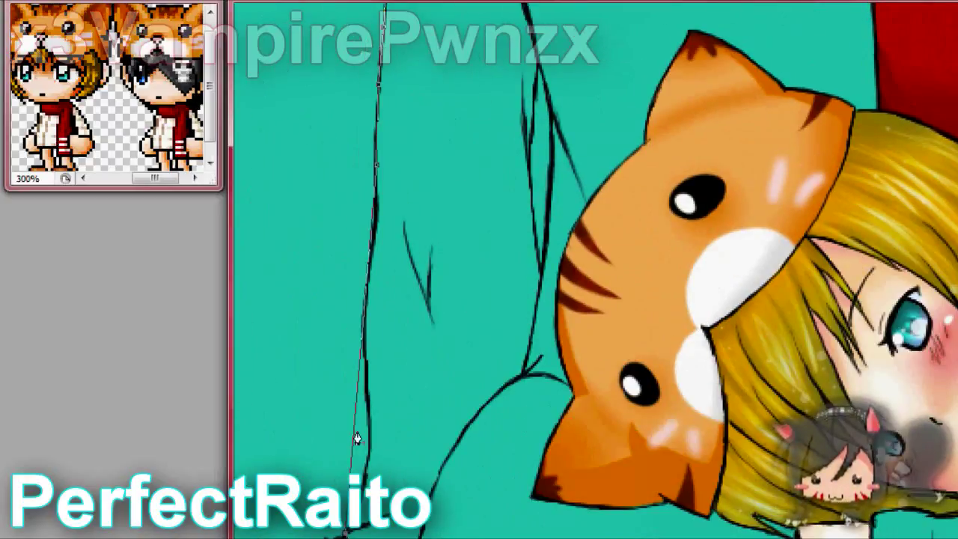
left_click_drag(355, 438, 436, 386)
left_click_drag(376, 321, 478, 331)
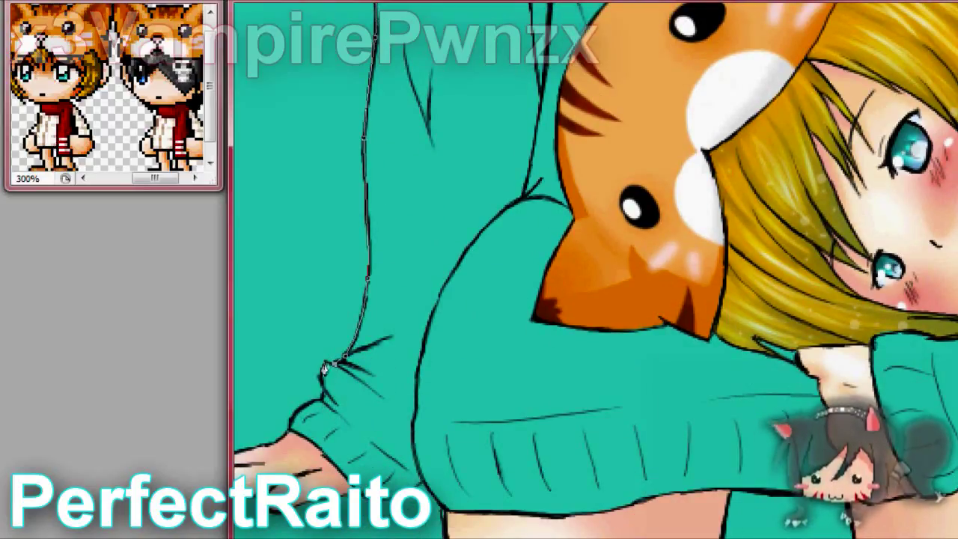
- Continue the path down the sleeve edge to the hand
left_click(324, 367)
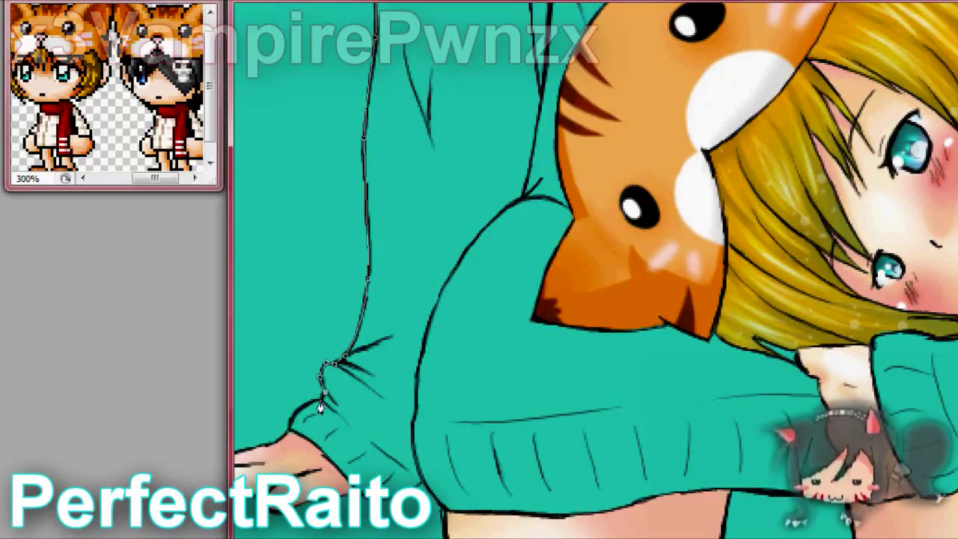
left_click(308, 404)
left_click(296, 414)
left_click(287, 433)
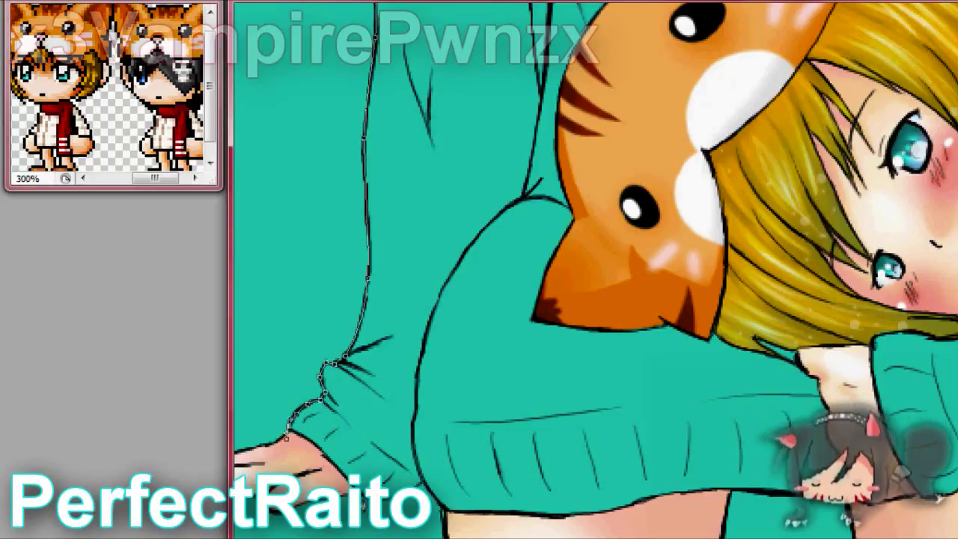
left_click(349, 486)
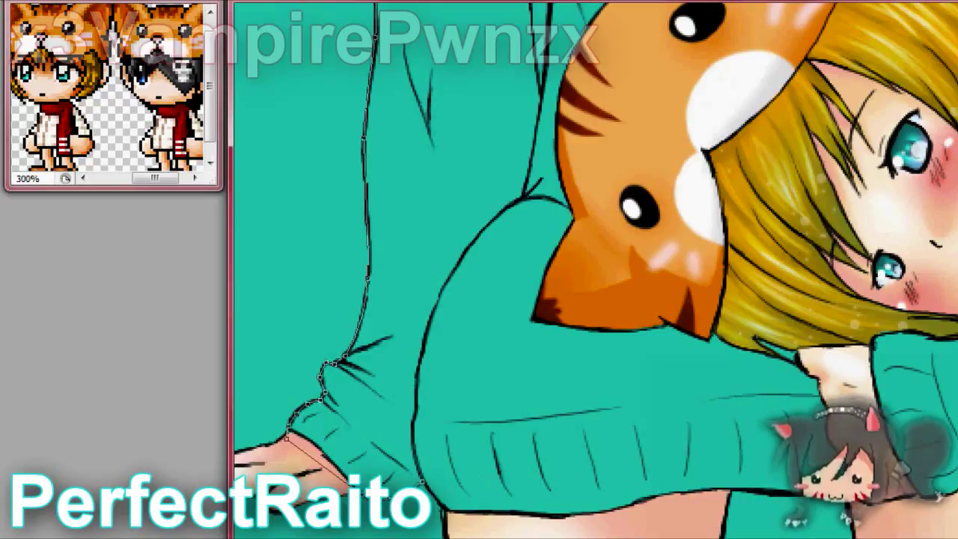
- Extend the path along the sweater's bottom edge
left_click(546, 530)
left_click(644, 528)
left_click(679, 510)
left_click(726, 494)
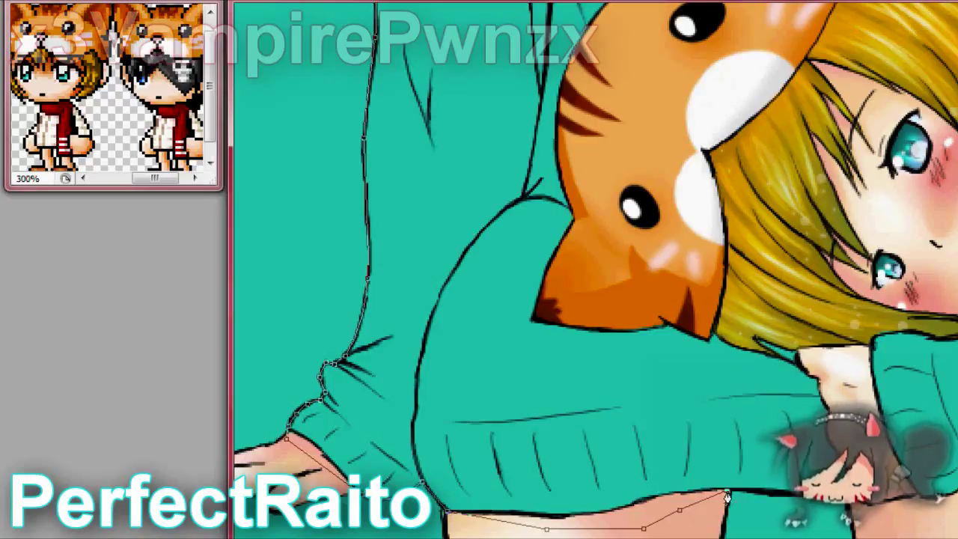
scroll(767, 498, "right", 5)
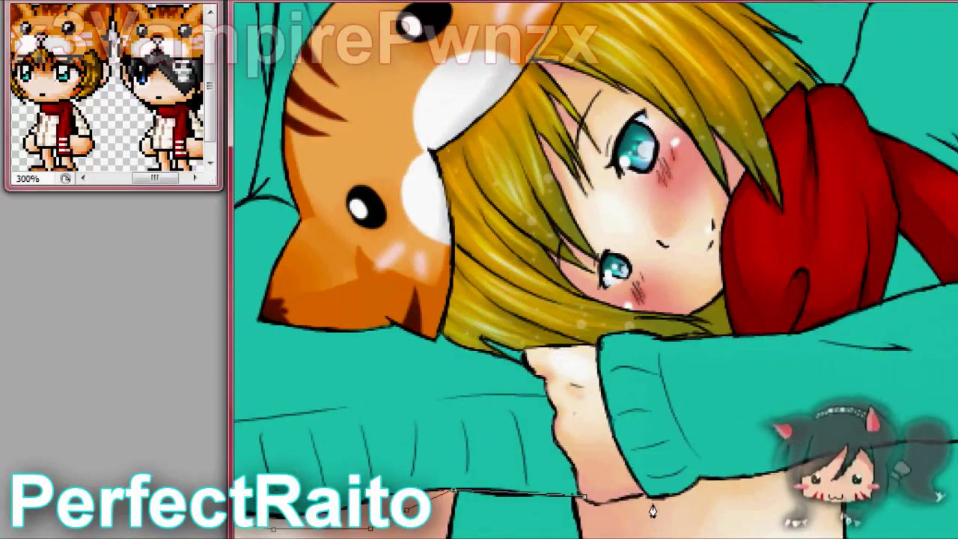
scroll(788, 495, "right", 7)
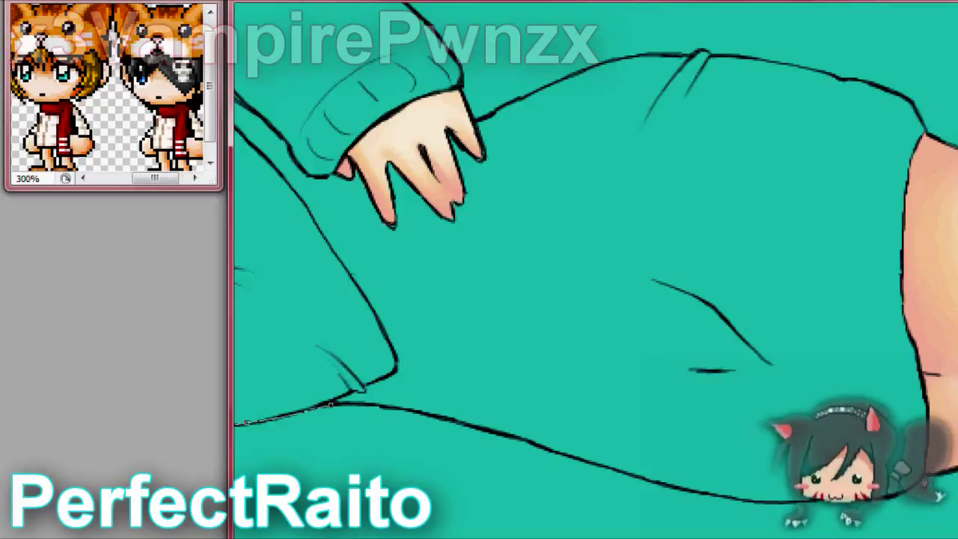
- Carry the path along the bottom edge, up the right side and across the top toward the hand
left_click_drag(748, 500, 793, 516)
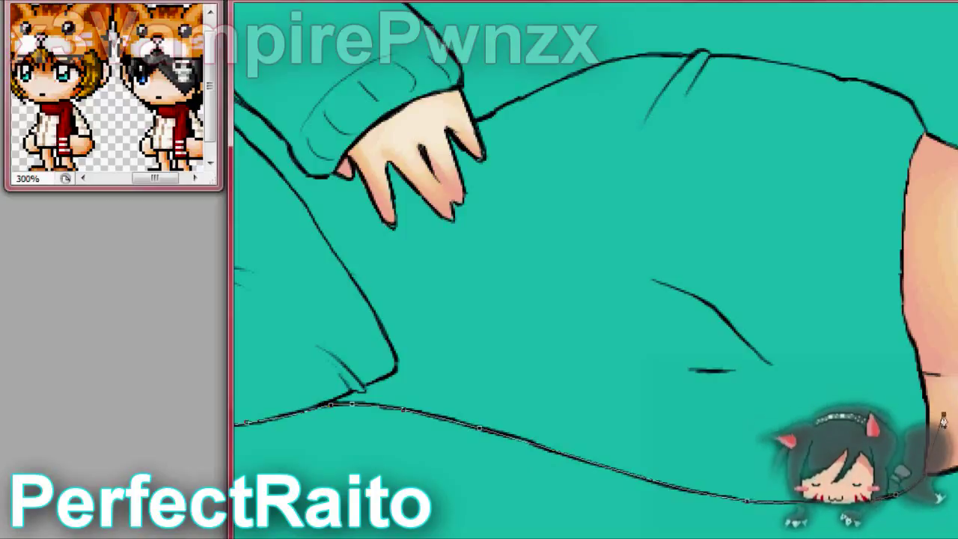
left_click(926, 135)
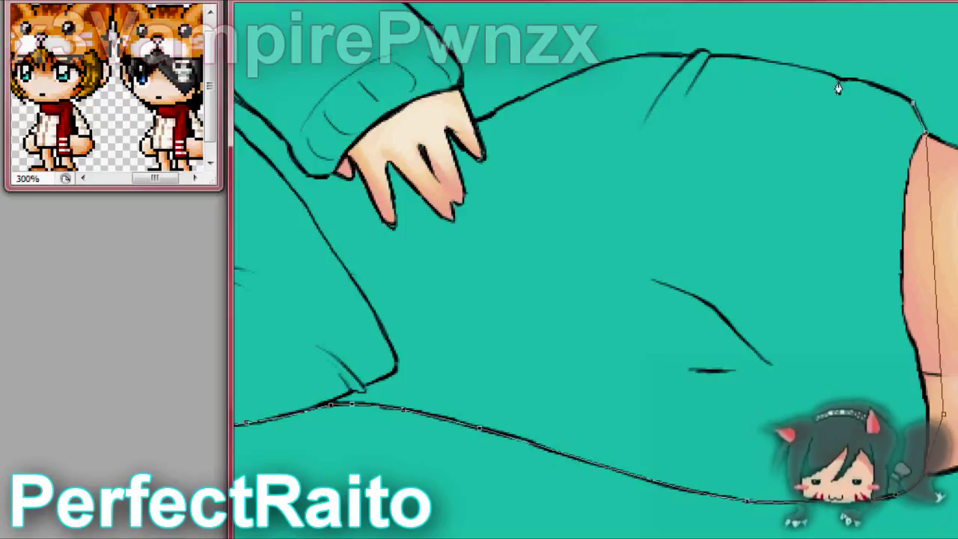
left_click_drag(838, 84, 873, 95)
mouse_move(708, 55)
left_mouse_down()
mouse_move(771, 80)
mouse_move(698, 61)
left_mouse_up()
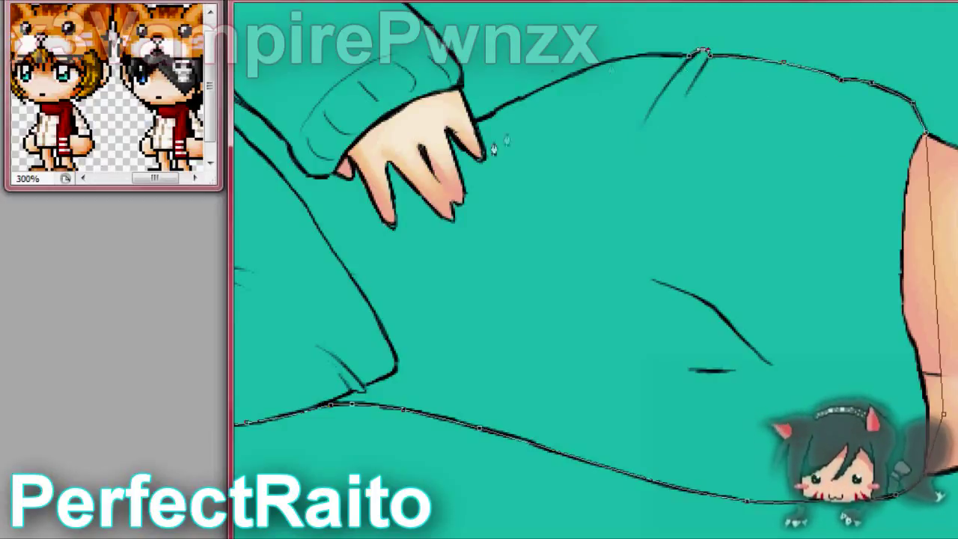
mouse_move(473, 122)
left_mouse_down()
mouse_move(610, 114)
mouse_move(511, 111)
left_mouse_up()
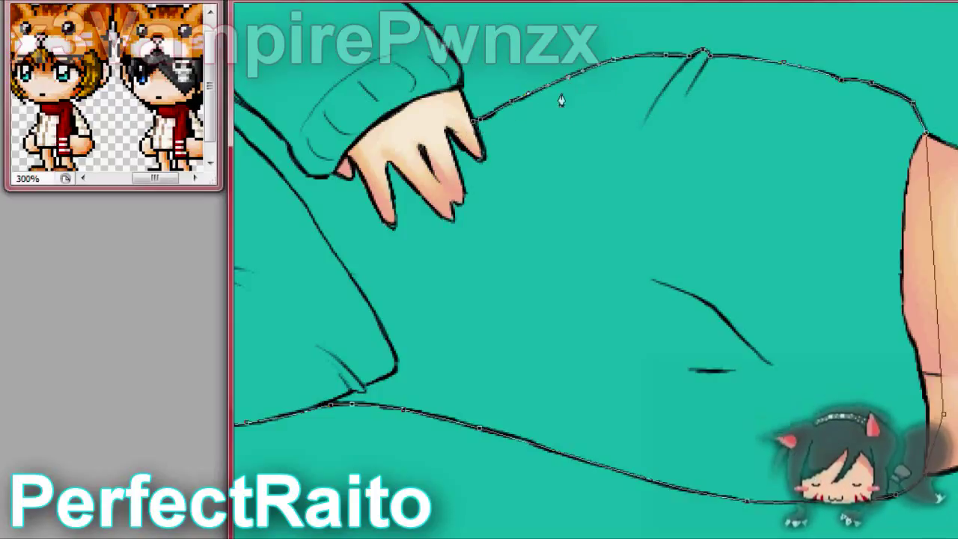
- Trace the sleeve top, cuff curve and shoulder edge beside the scarf
scroll(561, 97, "left", 3)
scroll(615, 112, "up", 5)
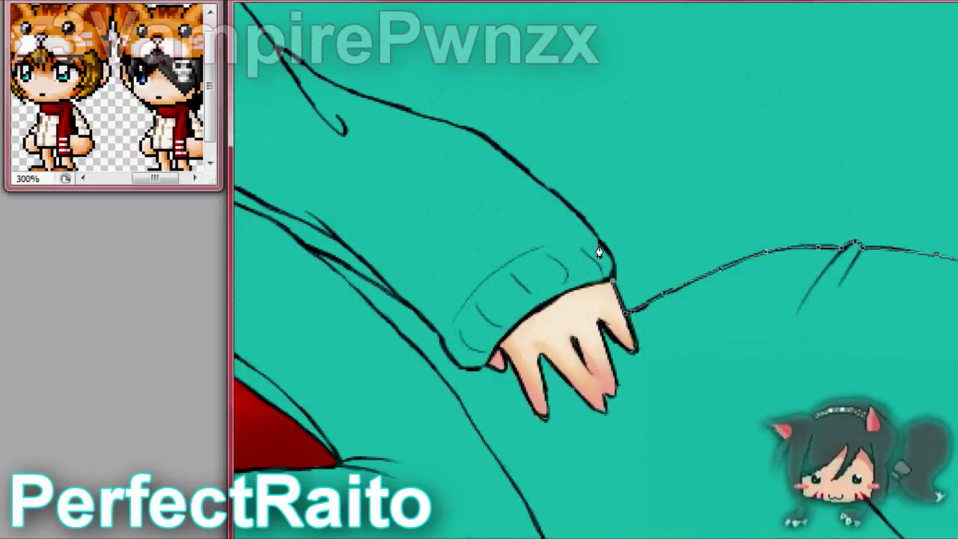
scroll(524, 173, "up", 2)
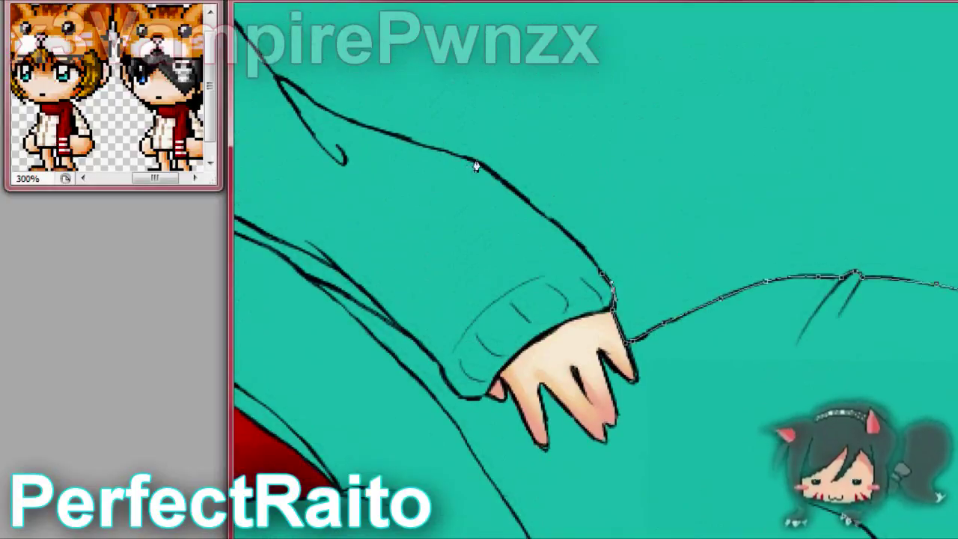
left_click(277, 81)
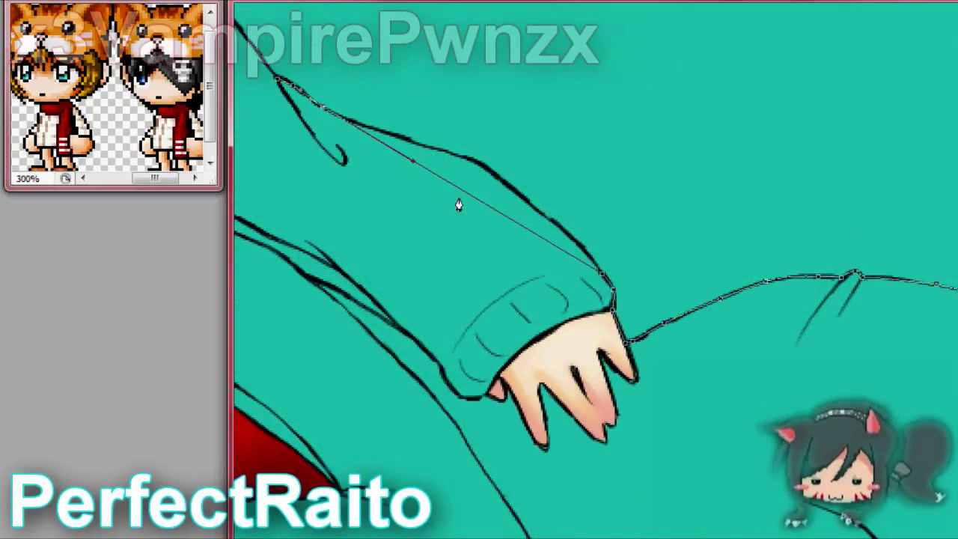
mouse_move(459, 206)
left_mouse_down()
mouse_move(586, 184)
mouse_move(389, 135)
left_mouse_up()
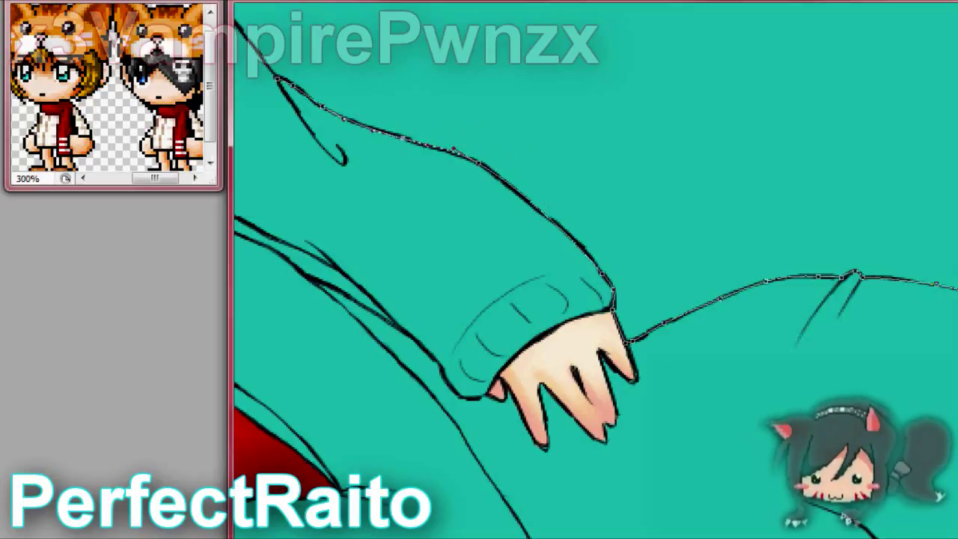
left_click_drag(523, 202, 577, 252)
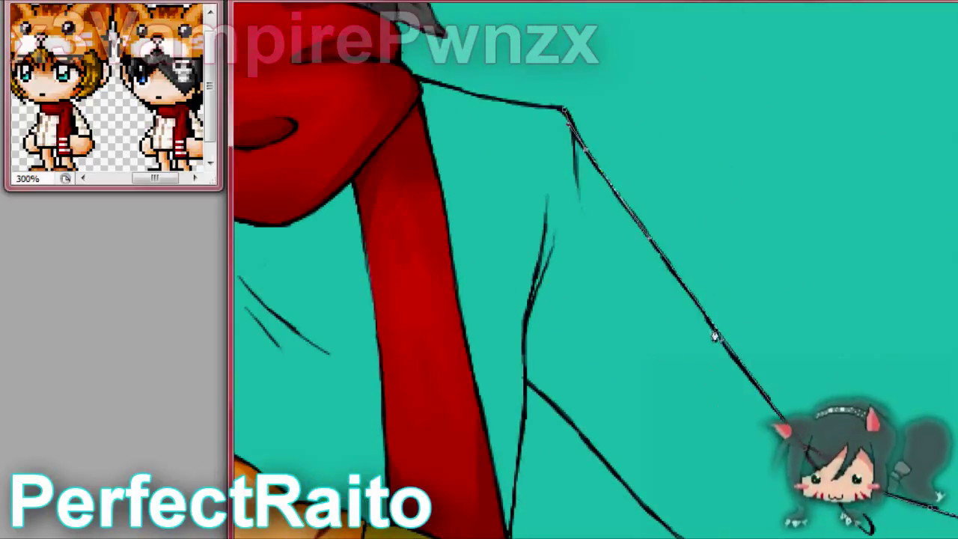
left_click(509, 102)
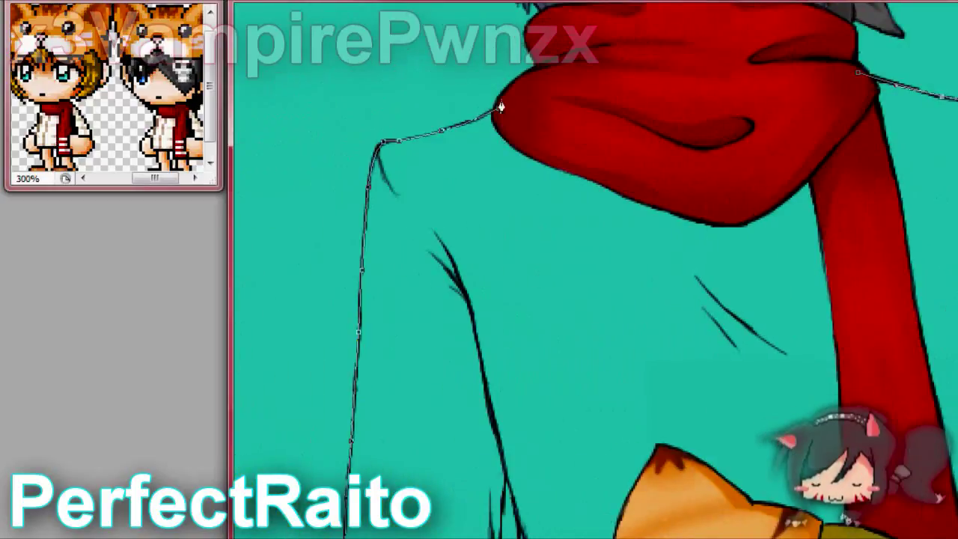
- Fill the traced sweater path with beige and brush teal into the narrow gap
right_click(456, 82)
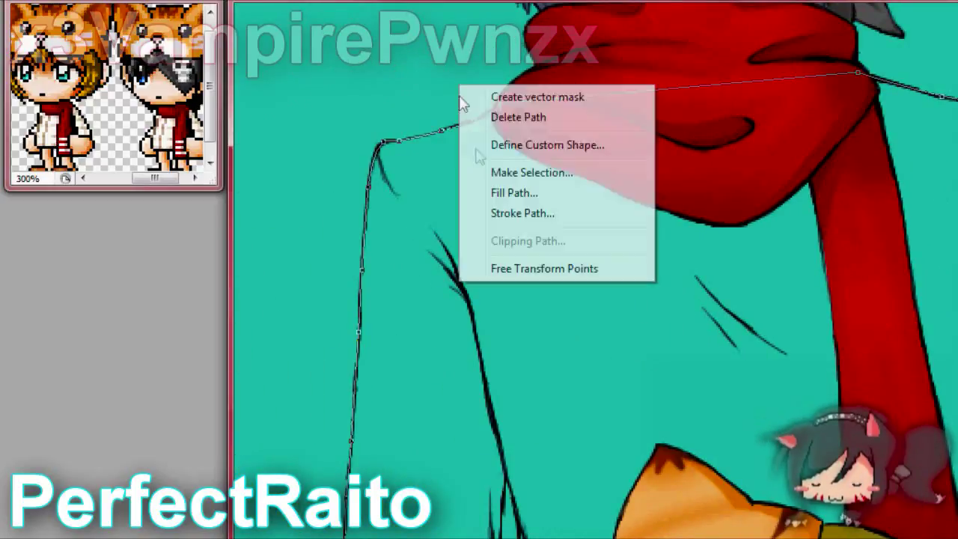
left_click(501, 190)
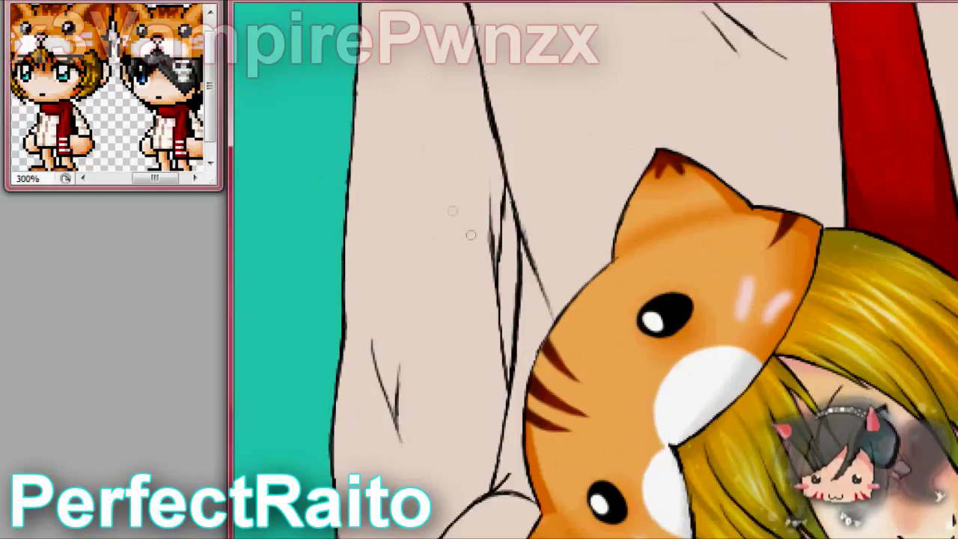
mouse_move(500, 187)
left_mouse_down()
mouse_move(509, 310)
mouse_move(507, 224)
left_mouse_up()
left_click_drag(507, 308, 510, 389)
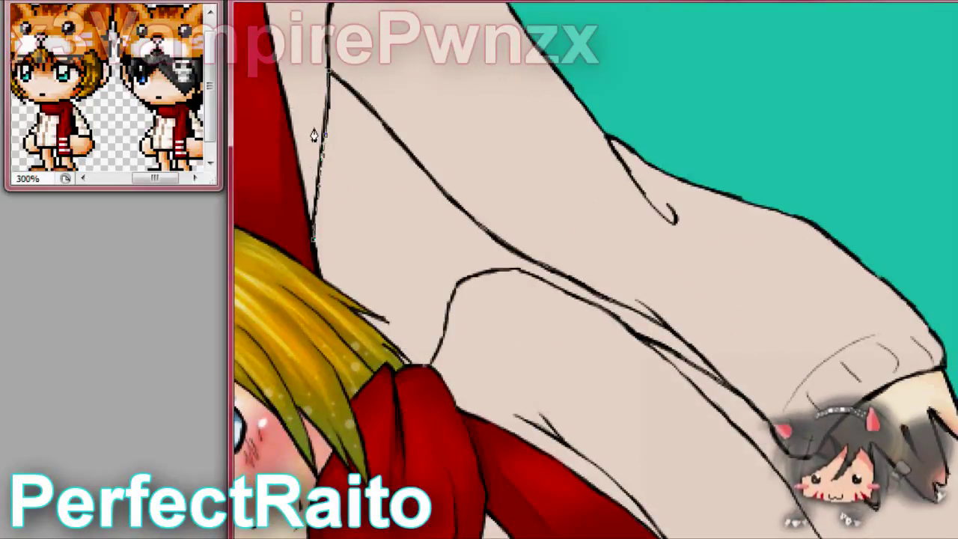
- Trace the gap between the arms, fill it teal, and fit the drawing on screen
left_click(428, 365)
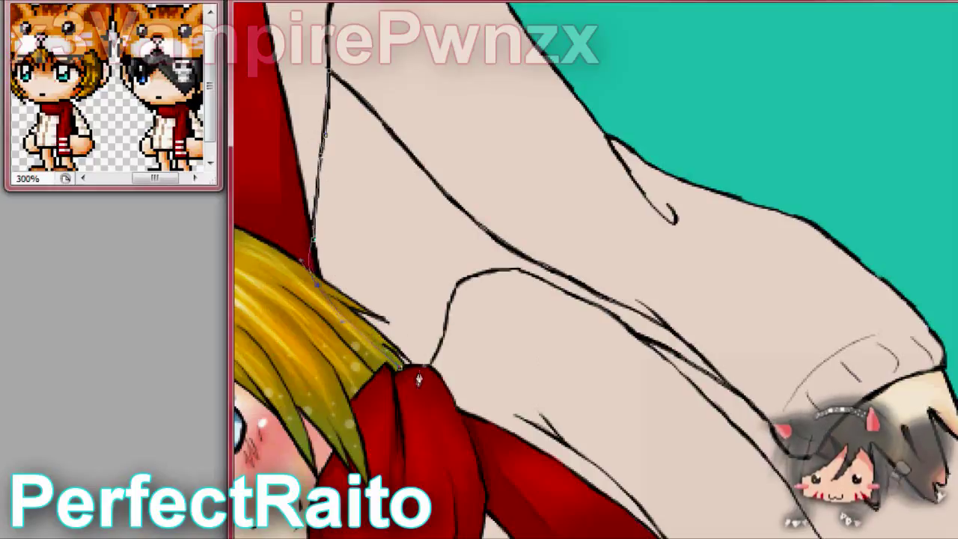
left_click(642, 338)
left_click_drag(528, 344, 513, 278)
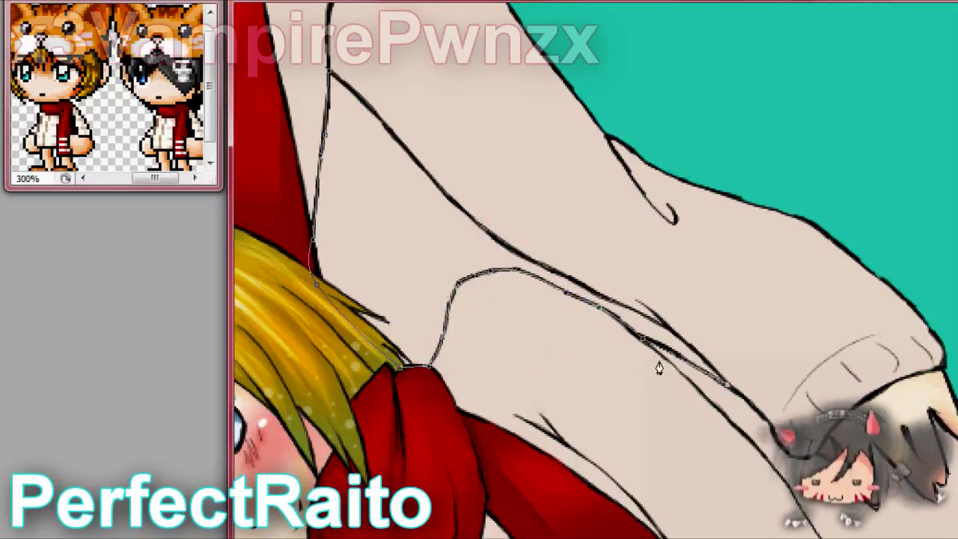
left_click(663, 326)
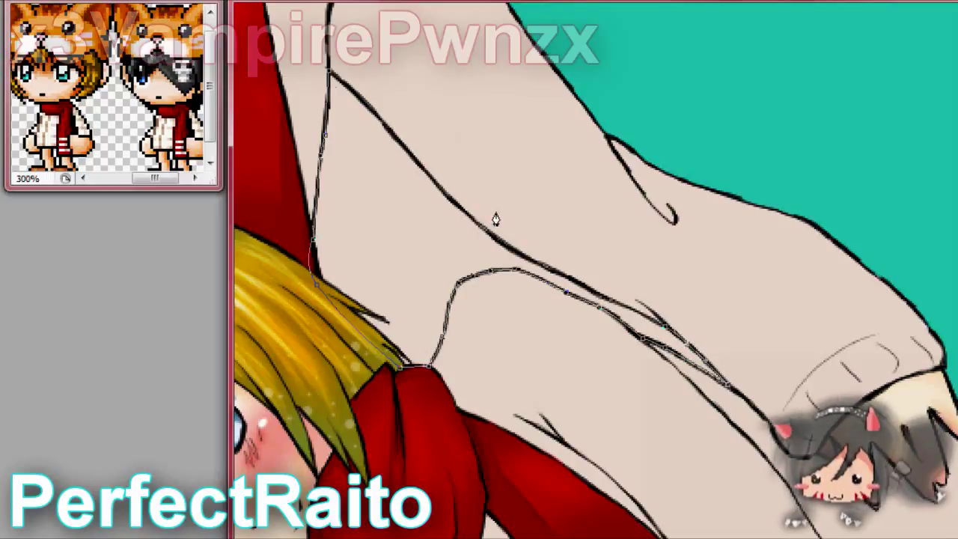
left_click_drag(450, 207, 635, 317)
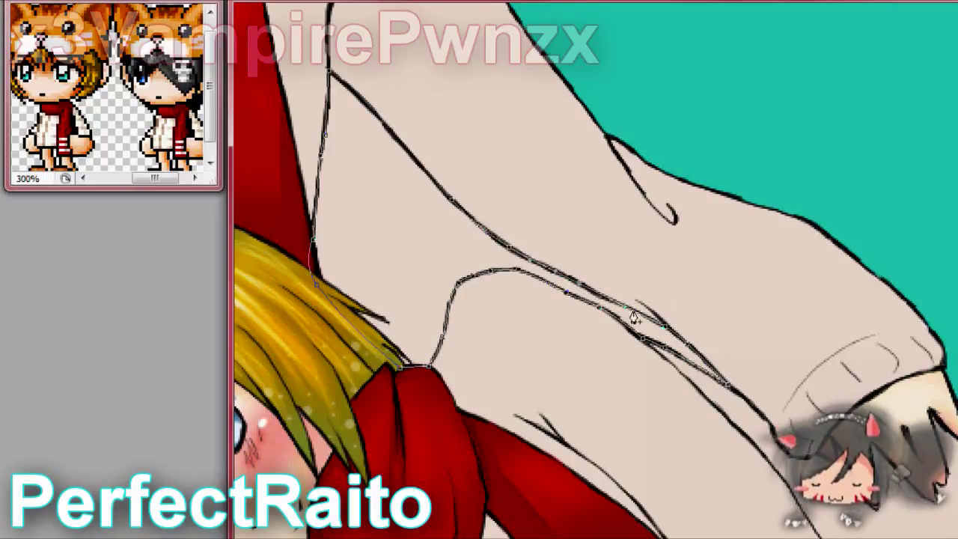
right_click(726, 123)
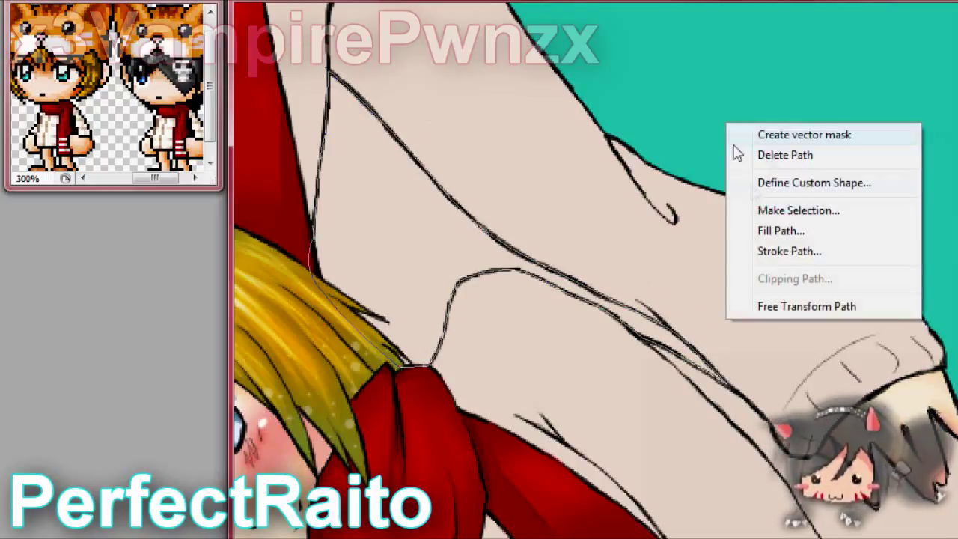
left_click(799, 210)
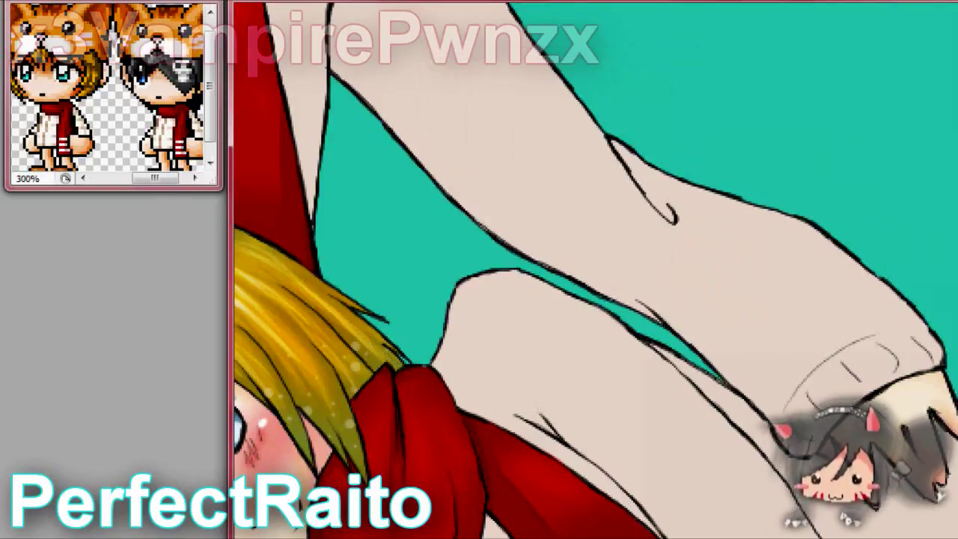
right_click(567, 244)
left_click(621, 343)
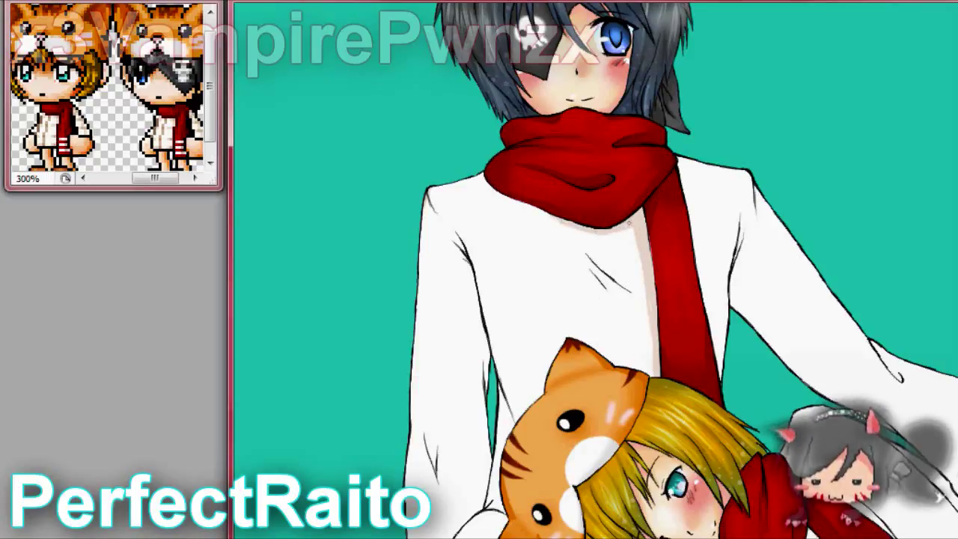
- Paint soft grey crease shading on the sweater just below the scarf
left_click_drag(525, 206, 482, 179)
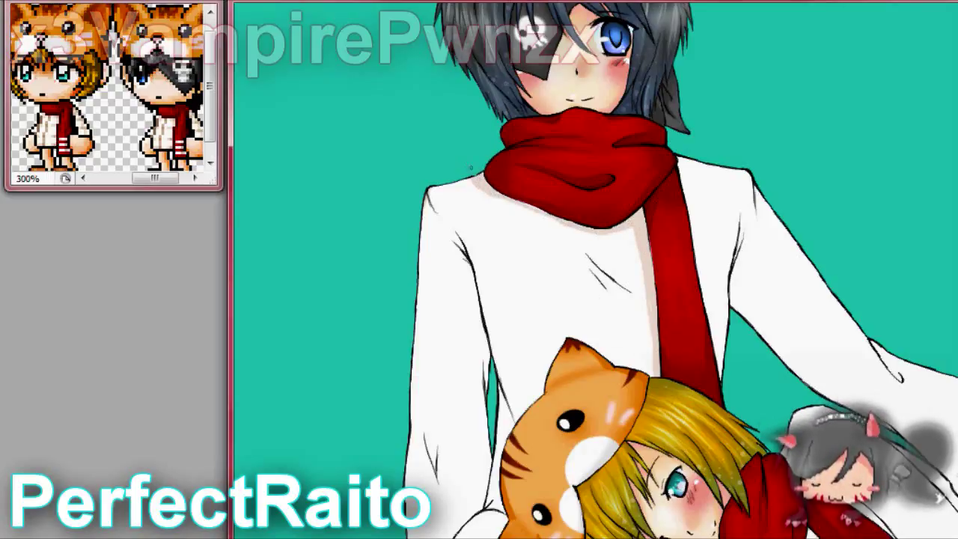
left_click_drag(574, 241, 648, 299)
left_click_drag(570, 241, 647, 294)
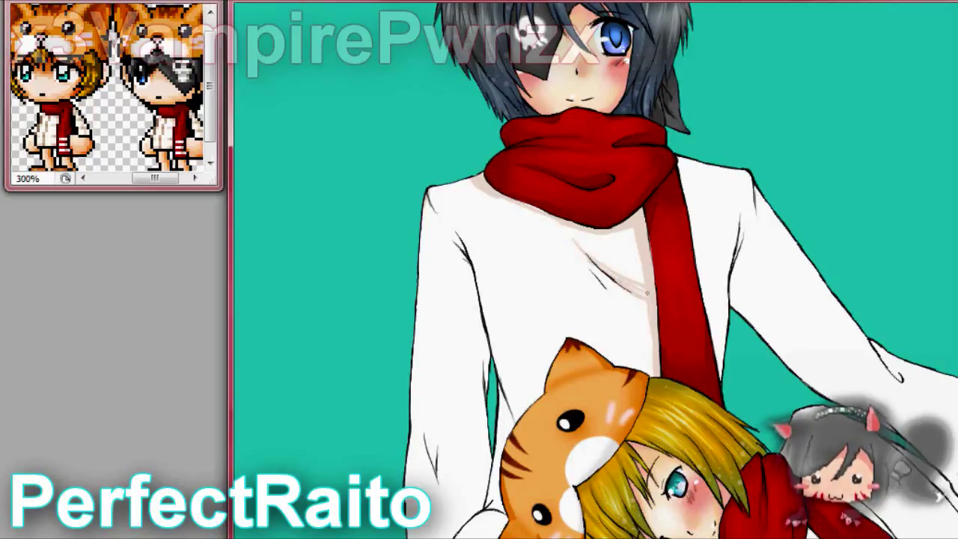
mouse_move(582, 263)
left_mouse_down()
mouse_move(630, 325)
mouse_move(617, 307)
left_mouse_up()
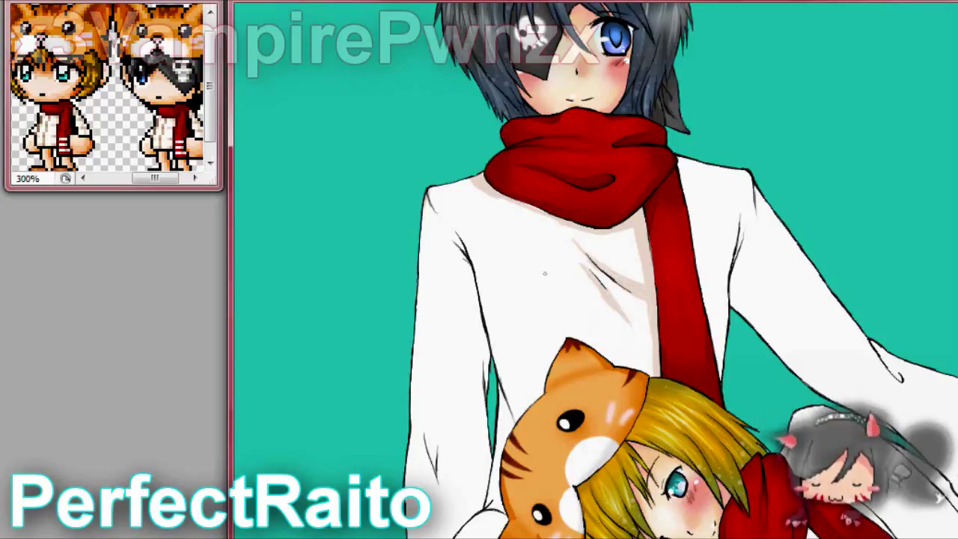
- Shade the sweater's left shoulder and left edge with grey fold strokes
mouse_move(429, 190)
left_mouse_down()
mouse_move(485, 388)
mouse_move(484, 325)
left_mouse_up()
scroll(595, 269, "down", 5)
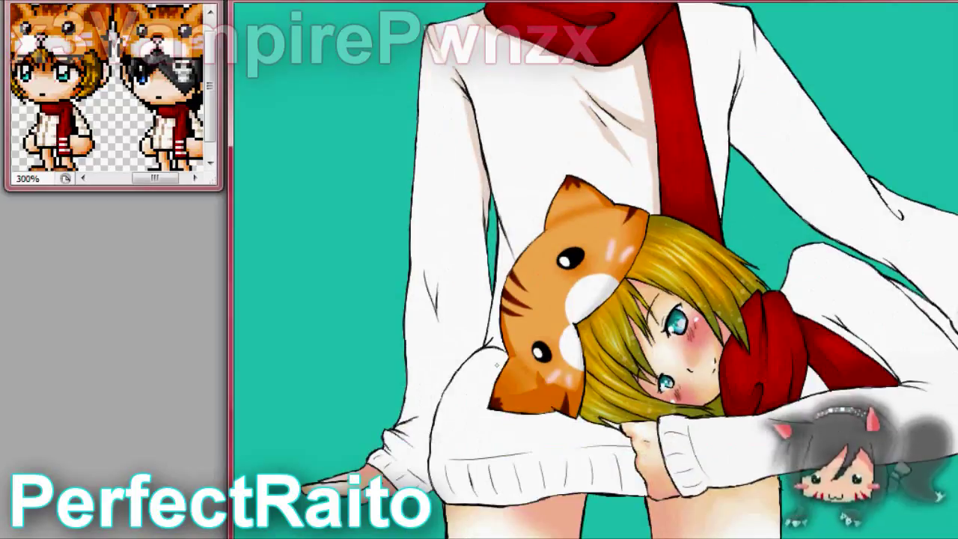
left_click_drag(411, 211, 434, 302)
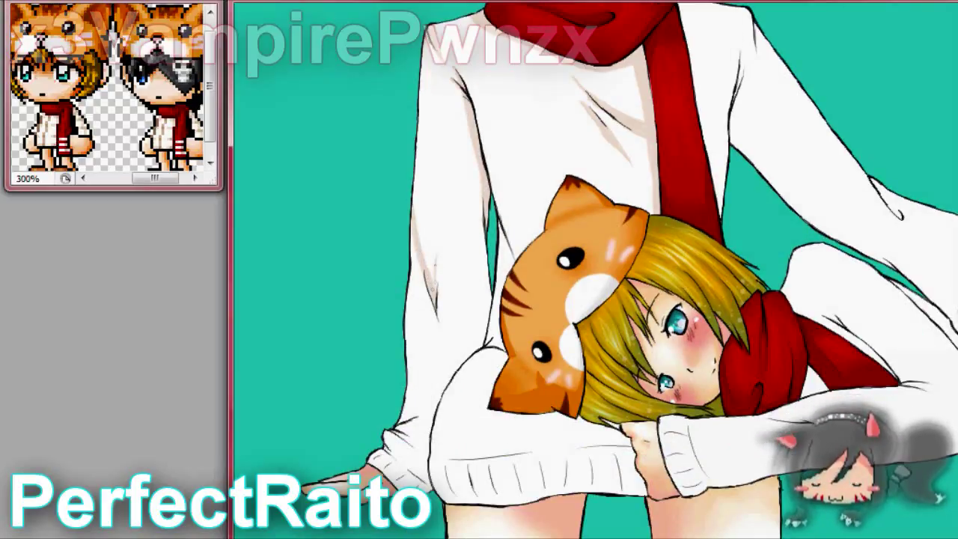
left_click_drag(437, 238, 433, 296)
mouse_move(485, 238)
left_mouse_down()
mouse_move(479, 323)
mouse_move(482, 295)
left_mouse_up()
left_click_drag(489, 268, 482, 334)
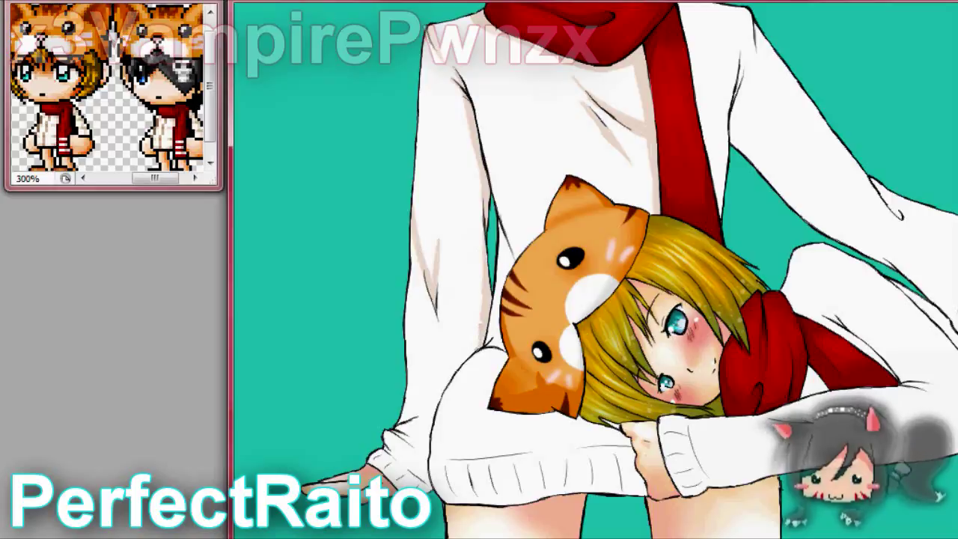
left_click_drag(410, 420, 414, 247)
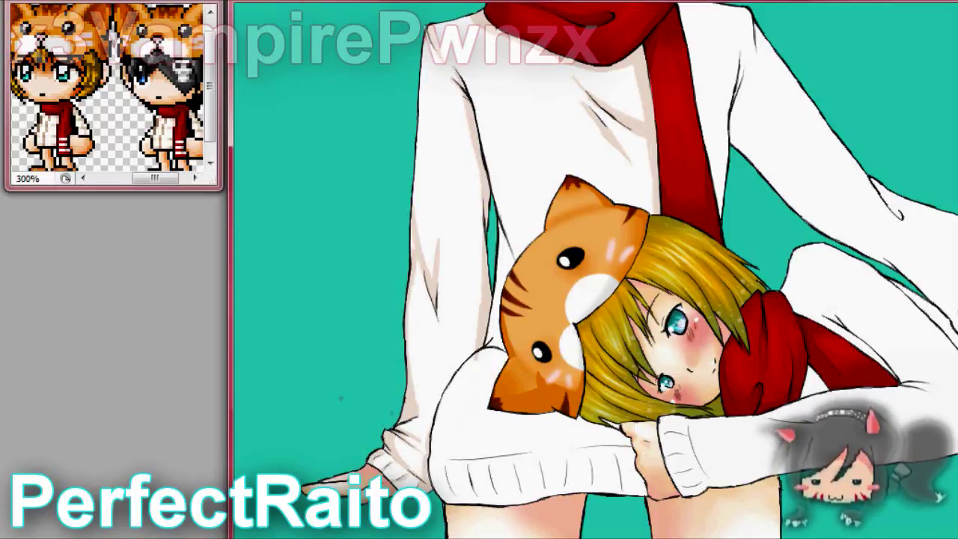
- Lighten the shaded strip on the sleeve and the sleeve edge near the cuff
scroll(464, 293, "up", 3)
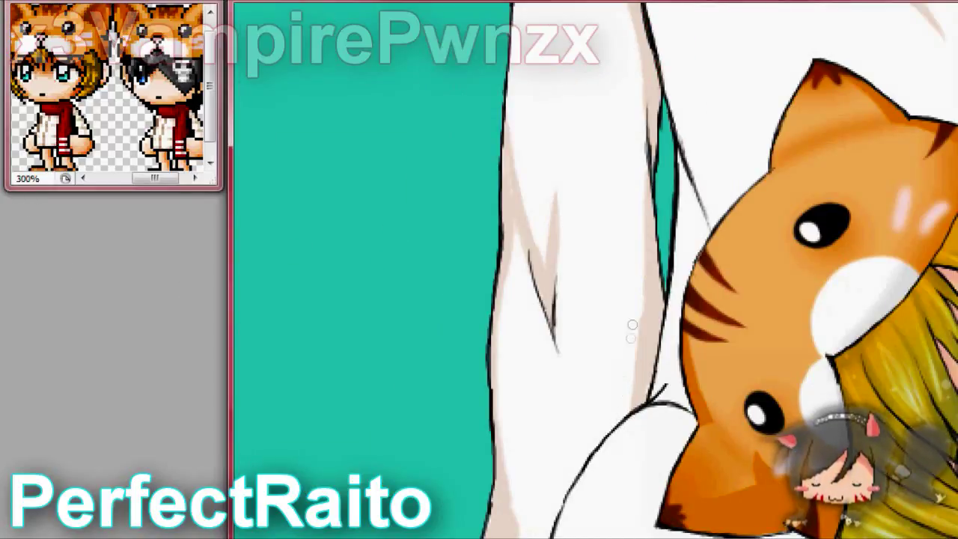
left_click_drag(632, 325, 636, 397)
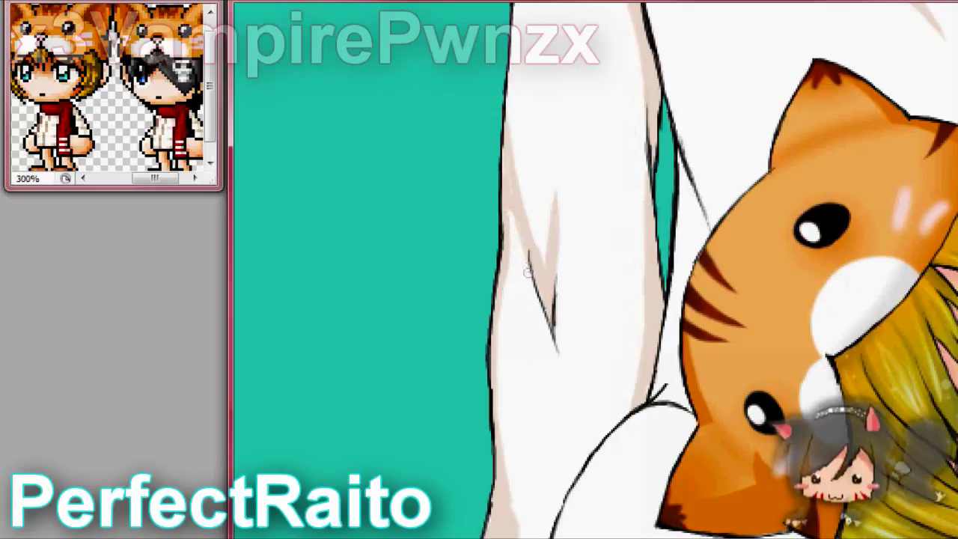
scroll(430, 385, "down", 3)
left_click_drag(514, 319, 511, 353)
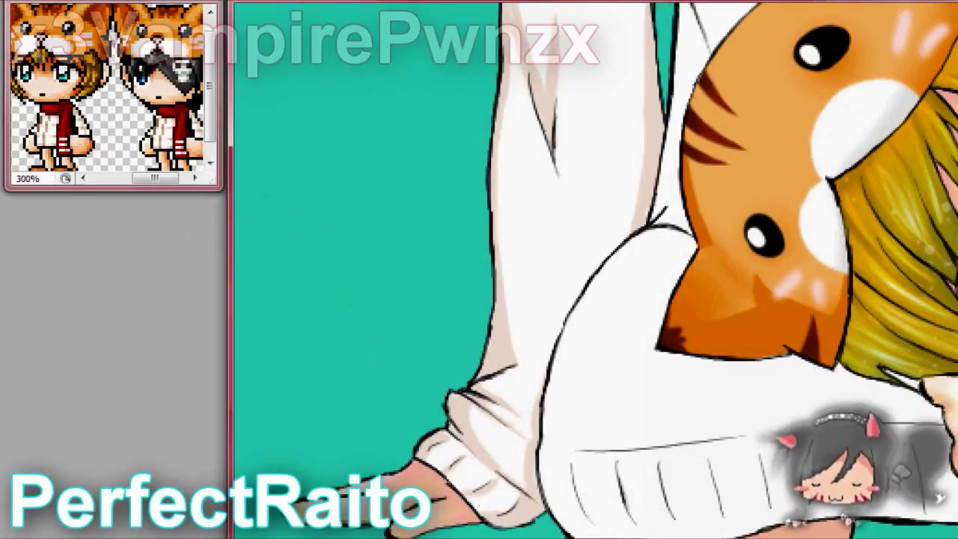
scroll(715, 103, "up", 3)
- Paint a dark line along the left sleeve edge and blend light brown shading down the sleeve
left_click_drag(710, 161, 657, 390)
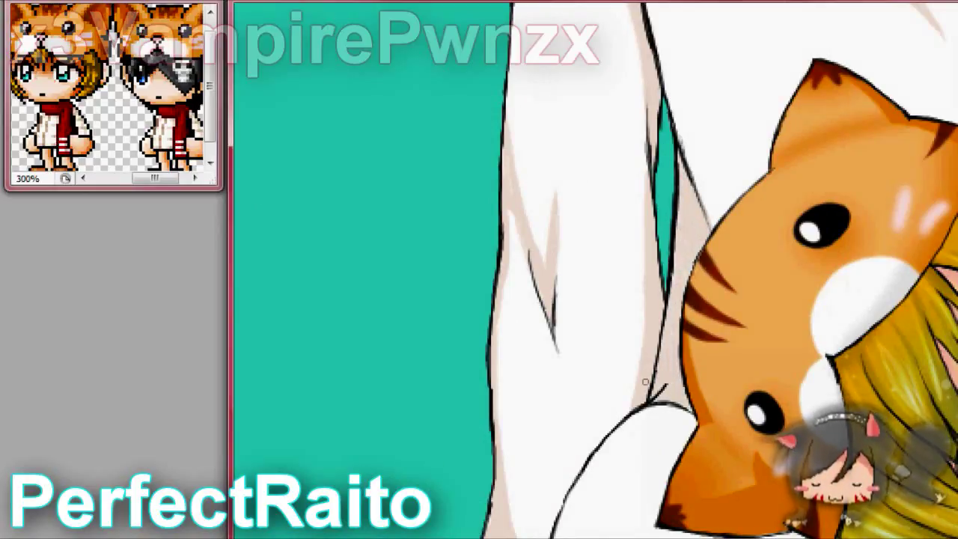
scroll(645, 381, "up", 4)
left_click_drag(533, 60, 517, 171)
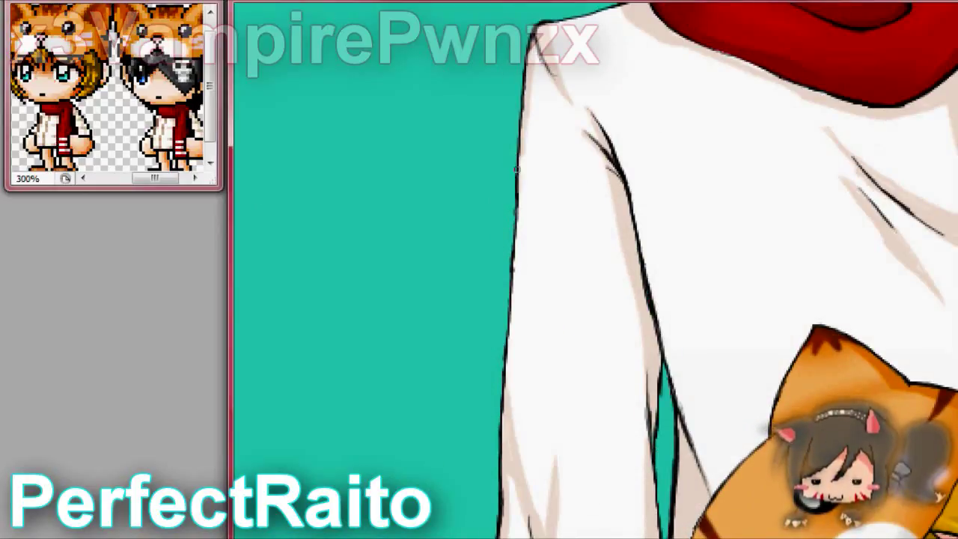
mouse_move(622, 239)
left_mouse_down()
mouse_move(664, 339)
mouse_move(719, 418)
mouse_move(724, 447)
left_mouse_up()
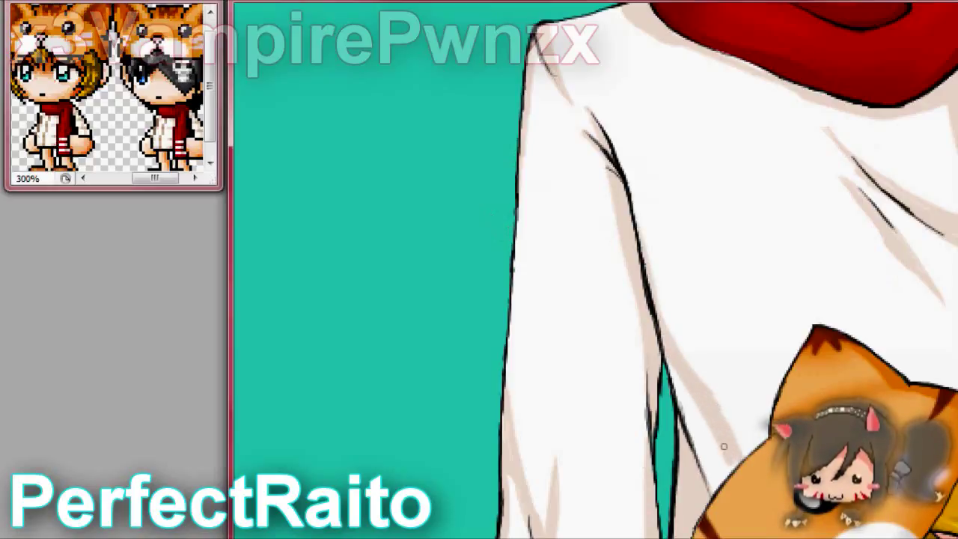
left_click_drag(708, 334, 723, 434)
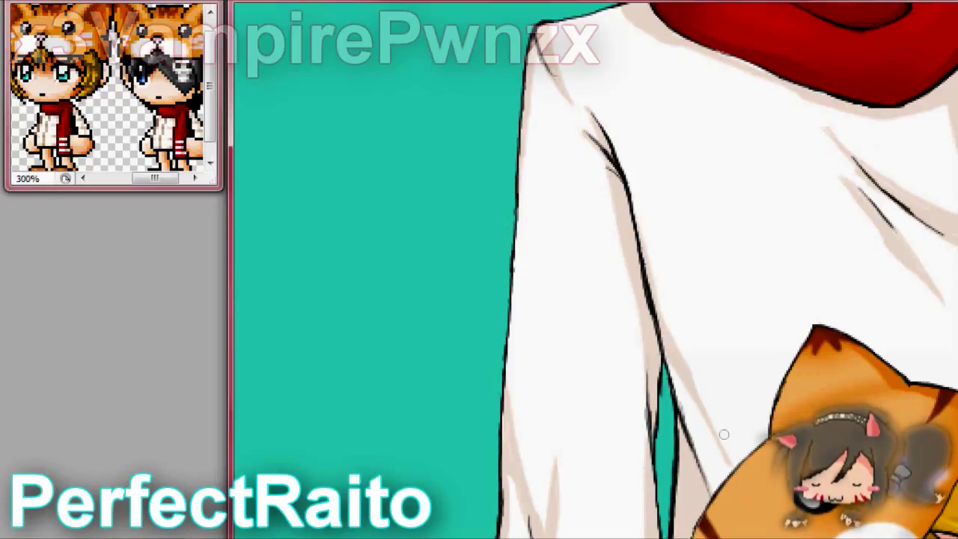
left_click_drag(702, 381, 410, 374)
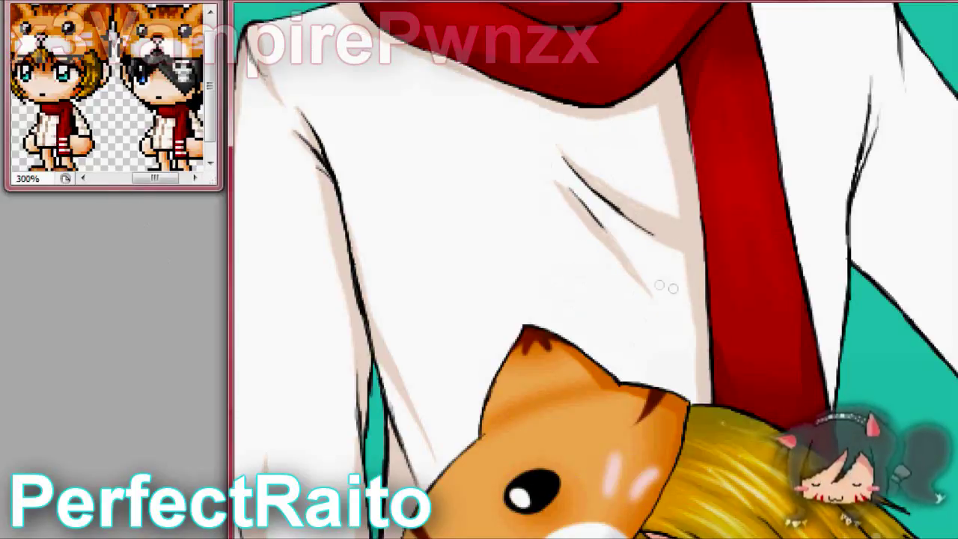
- Shade the V-shaped fold and right-side folds on the boy's sweater chest in beige
scroll(665, 408, "up", 4)
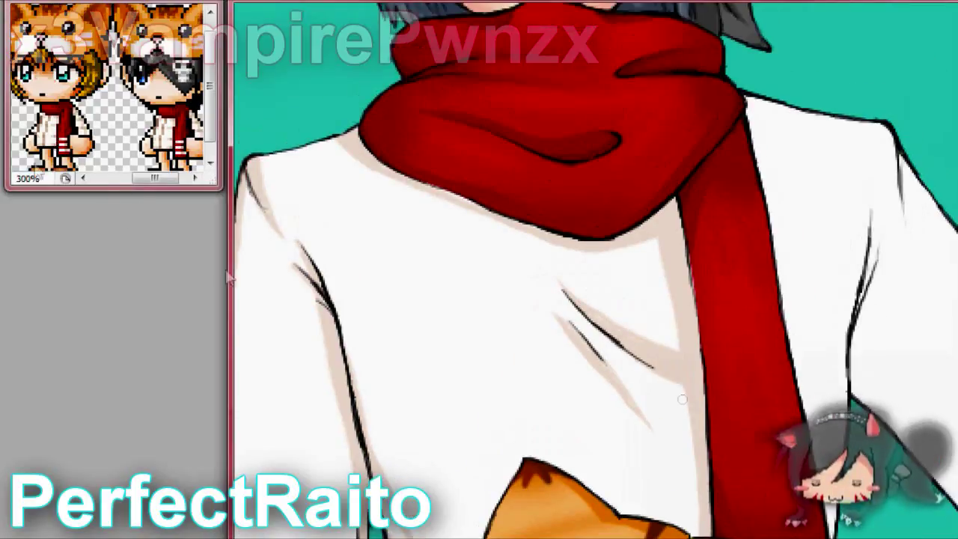
left_click_drag(845, 358, 825, 380)
mouse_move(784, 300)
left_mouse_down()
mouse_move(826, 380)
mouse_move(782, 313)
mouse_move(776, 267)
left_mouse_up()
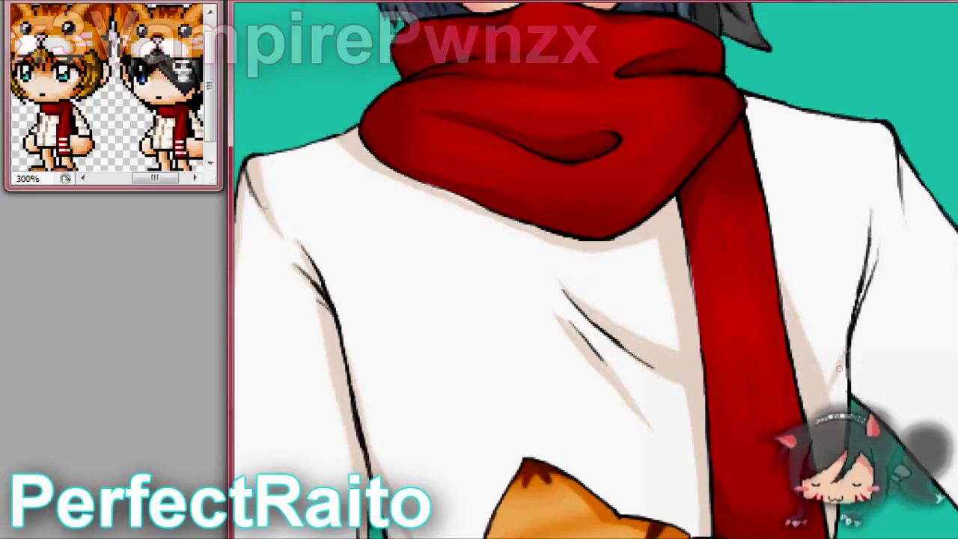
left_click_drag(907, 145, 902, 250)
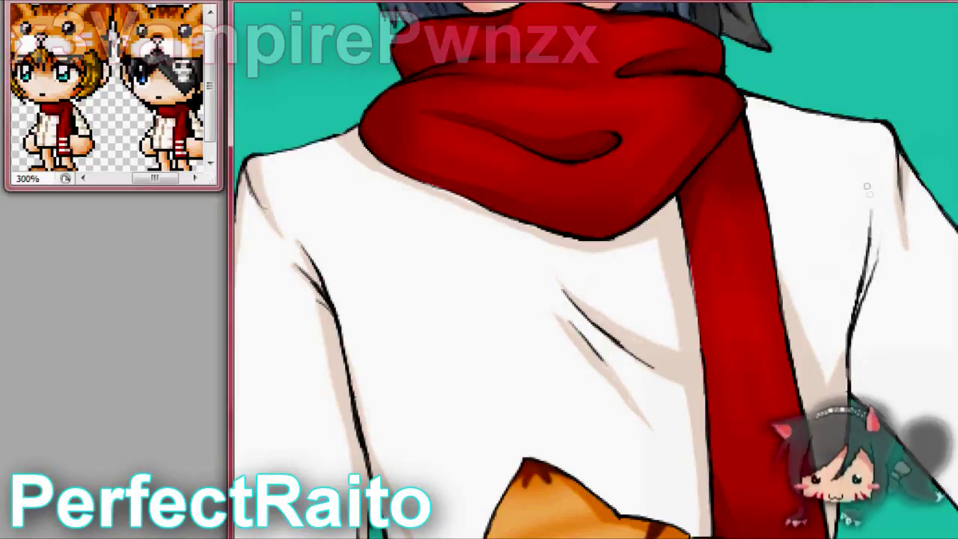
left_click_drag(872, 183, 864, 265)
left_click_drag(870, 225, 850, 318)
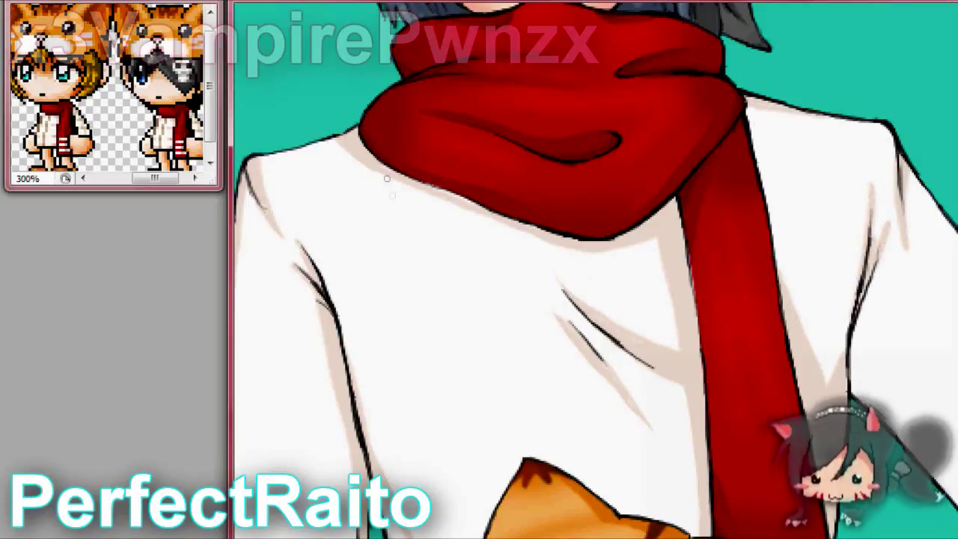
left_click_drag(747, 109, 756, 157)
mouse_move(903, 187)
left_mouse_down()
mouse_move(899, 247)
mouse_move(876, 277)
left_mouse_up()
left_click_drag(874, 176, 872, 224)
- Paint the beige fold and crease line along the boy's sleeve
scroll(874, 165, "down", 3)
scroll(595, 269, "right", 3)
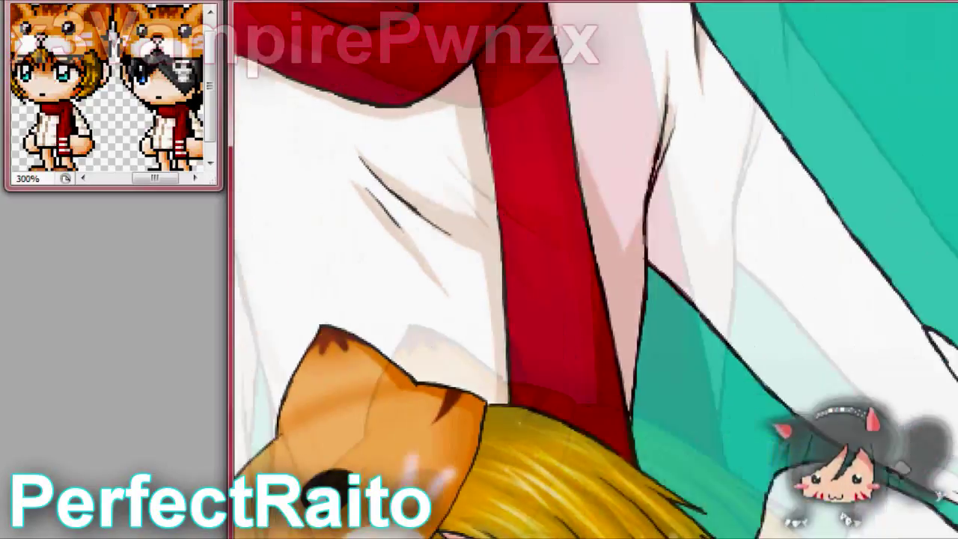
scroll(596, 269, "right", 2)
left_click_drag(517, 191, 681, 438)
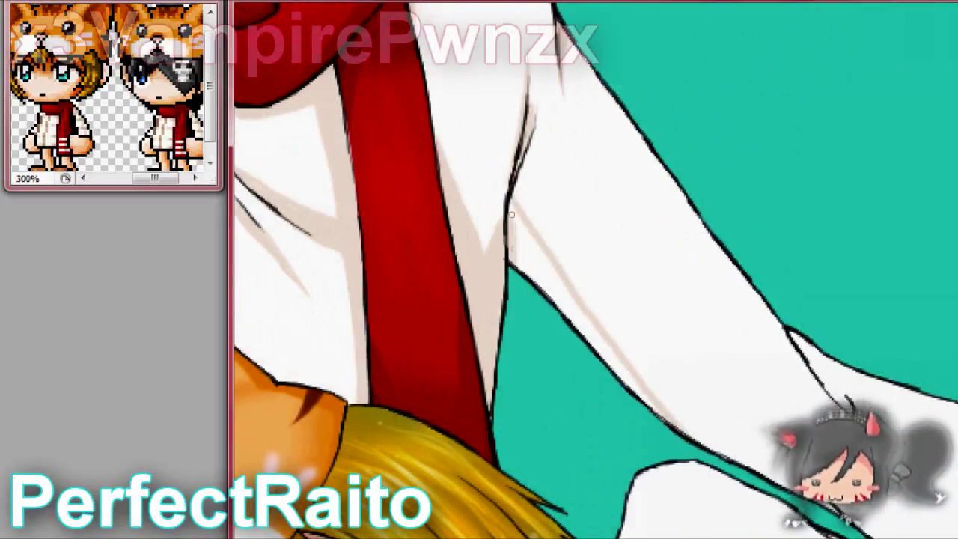
mouse_move(508, 206)
left_mouse_down()
mouse_move(609, 366)
mouse_move(662, 415)
left_mouse_up()
scroll(595, 269, "right", 3)
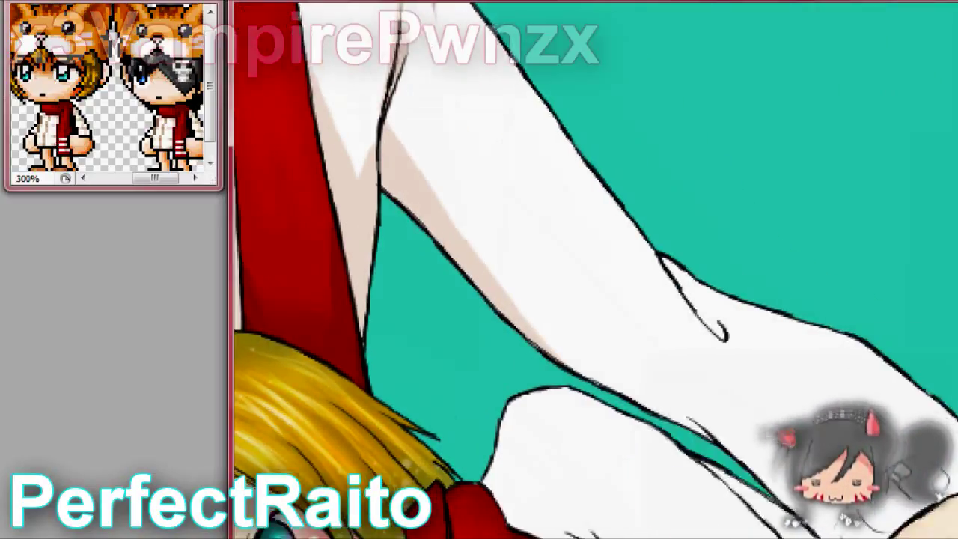
scroll(596, 269, "down", 1)
left_click_drag(580, 251, 640, 337)
mouse_move(602, 275)
left_mouse_down()
mouse_move(636, 322)
mouse_move(677, 307)
left_mouse_up()
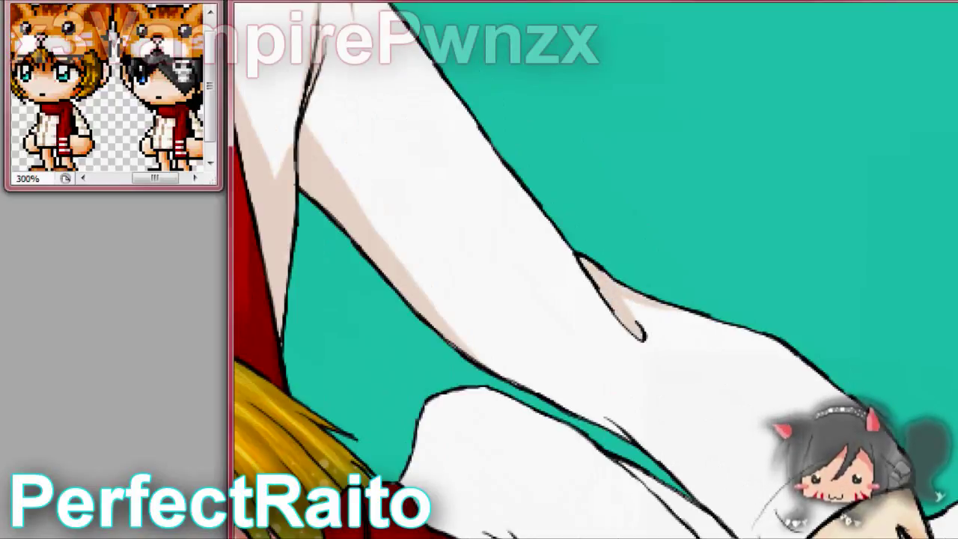
left_click_drag(447, 323, 591, 416)
left_click_drag(479, 359, 628, 438)
- Shade the sleeve's lower, right and upper edges down toward the cuff
scroll(622, 362, "down", 1)
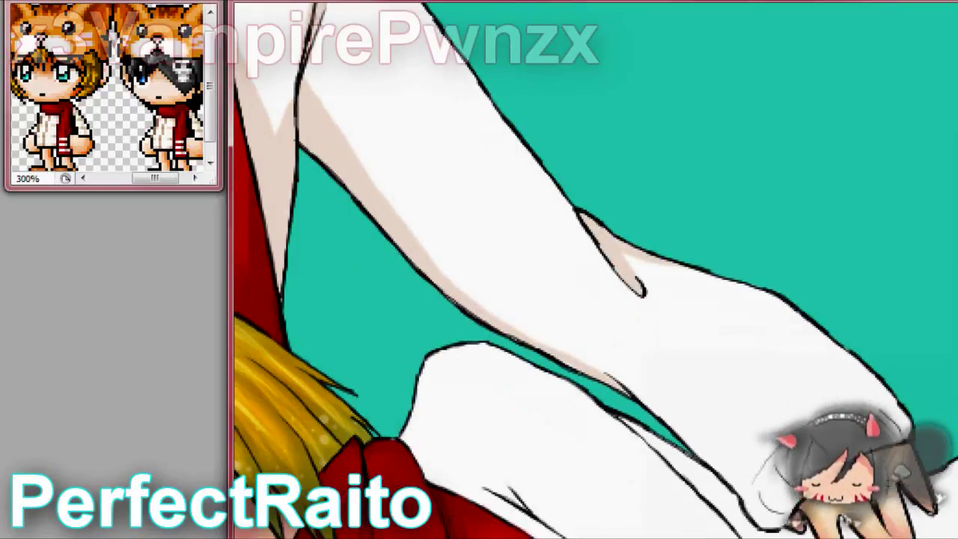
mouse_move(625, 391)
left_mouse_down()
mouse_move(731, 471)
mouse_move(765, 518)
mouse_move(709, 463)
left_mouse_up()
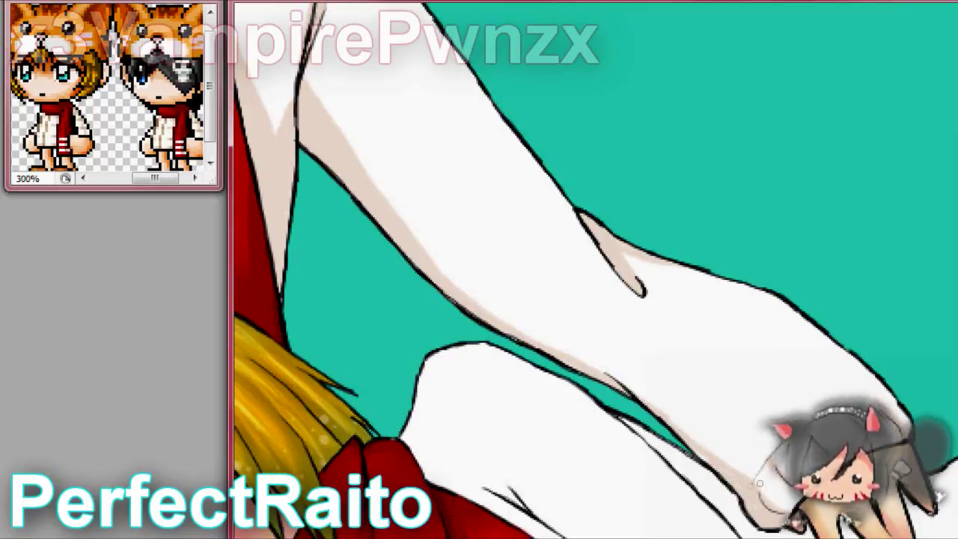
left_click_drag(883, 397, 831, 341)
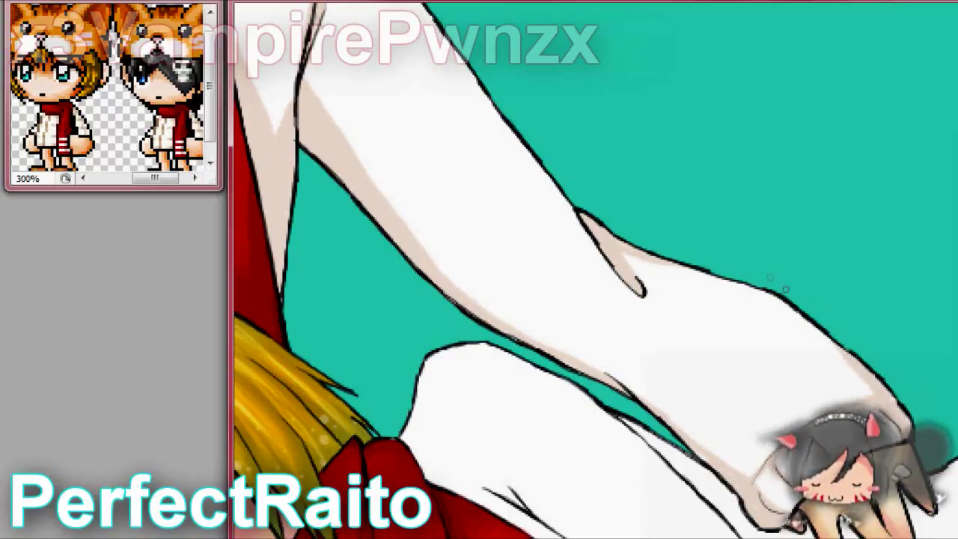
left_click_drag(664, 254, 754, 296)
left_click_drag(693, 273, 733, 285)
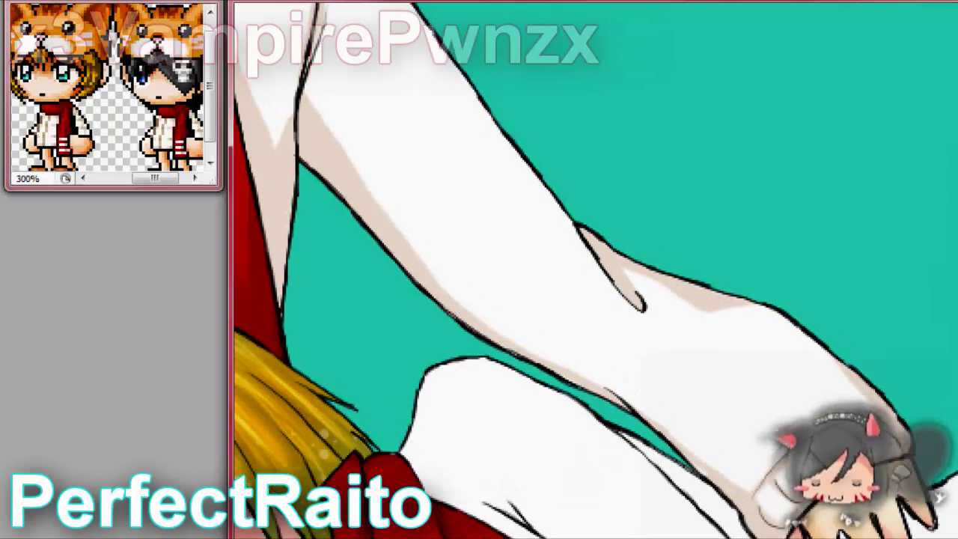
- Fit the drawing on screen, zoom into the shirt, and add a faint fold shadow
right_click(438, 274)
left_click(496, 378)
right_click(448, 219)
left_click(506, 319)
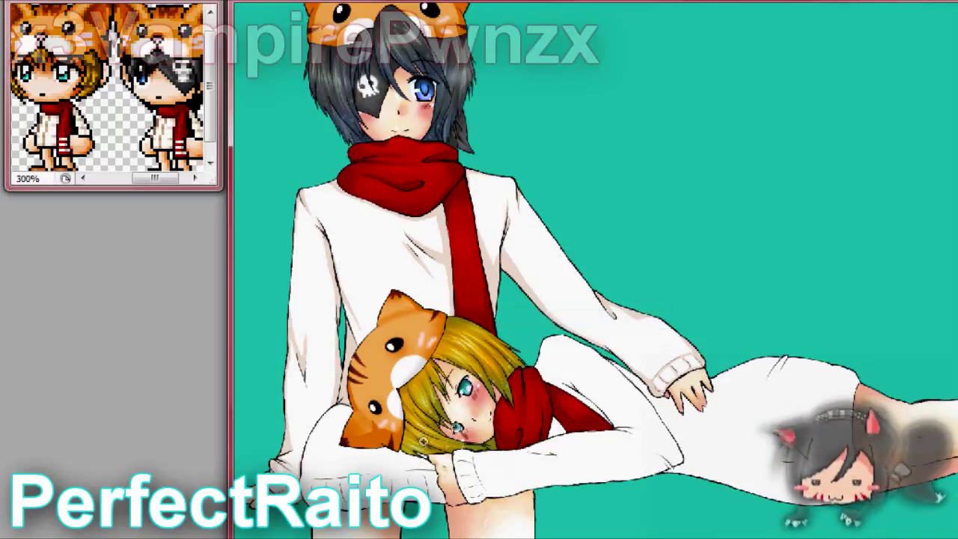
left_click(479, 249)
left_click_drag(350, 267, 400, 287)
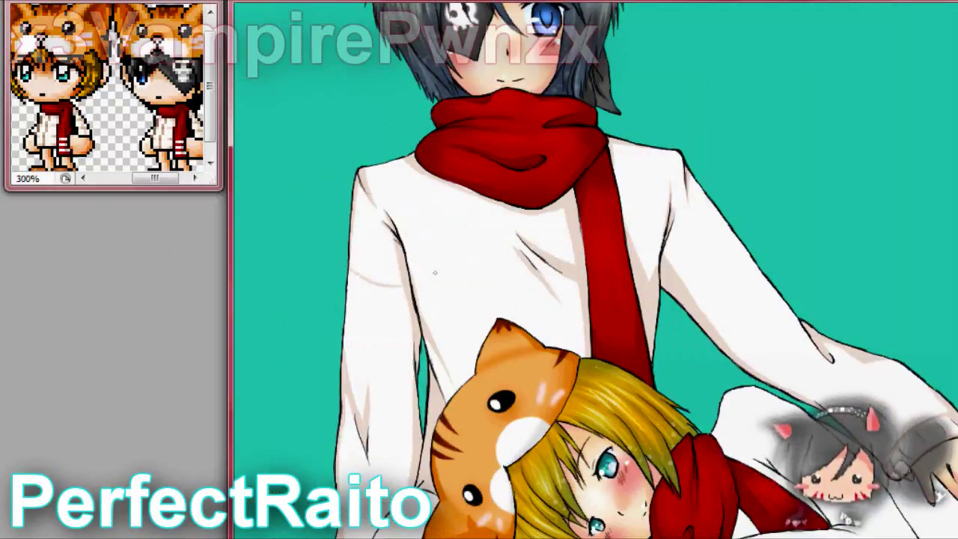
scroll(596, 269, "down", 5)
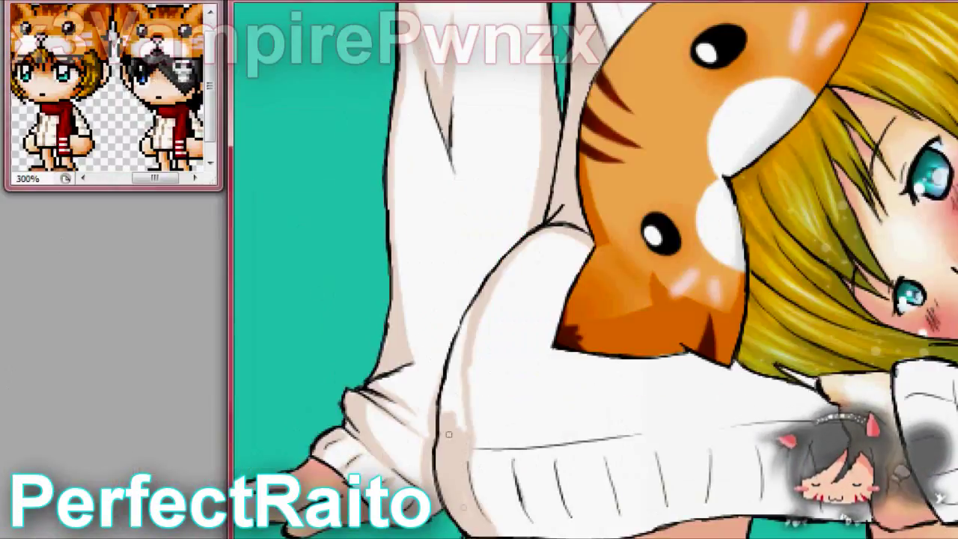
- Shade the girl's sweater along its left edge, under the tiger hat and lower edge
left_click_drag(448, 434, 467, 354)
left_click_drag(554, 349, 755, 372)
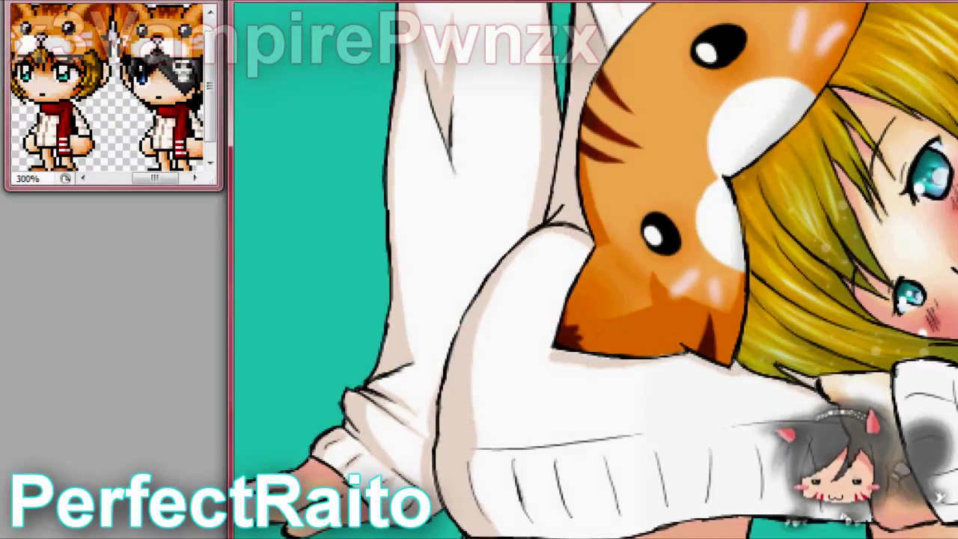
mouse_move(509, 436)
left_mouse_down()
mouse_move(524, 447)
mouse_move(594, 445)
left_mouse_up()
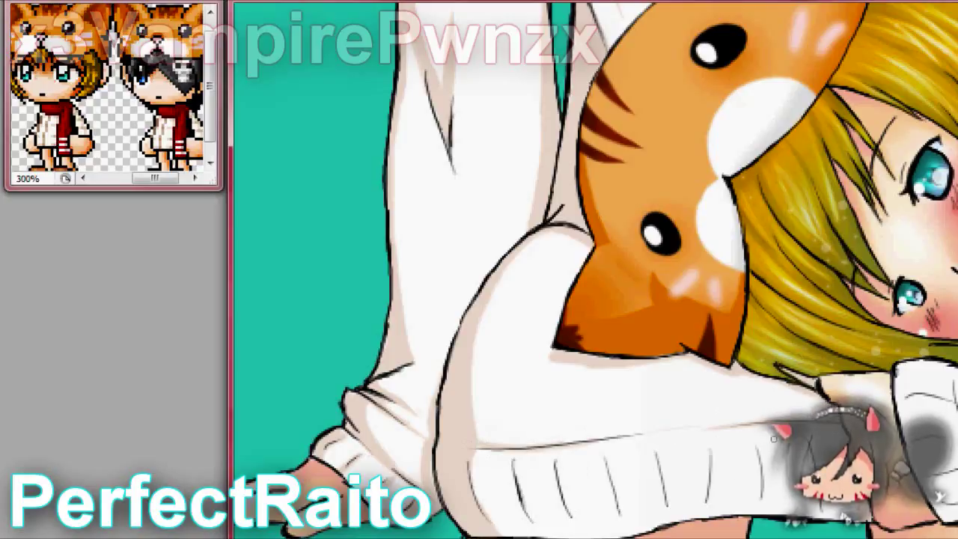
- Darken six rib lines across the sweater cuff
left_click_drag(763, 455, 758, 515)
left_click_drag(706, 434, 702, 515)
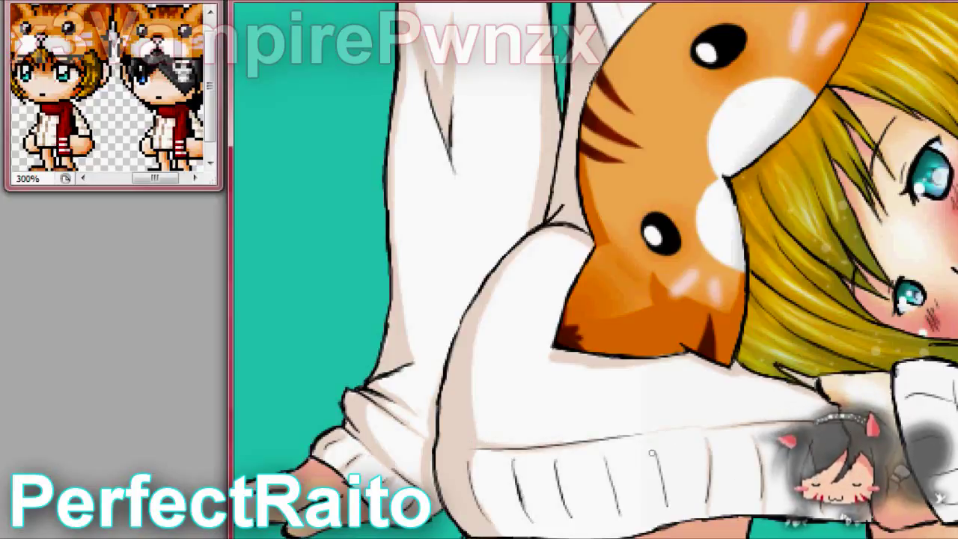
left_click_drag(656, 445, 650, 519)
left_click_drag(621, 449, 608, 518)
left_click_drag(568, 450, 558, 520)
left_click_drag(514, 455, 522, 519)
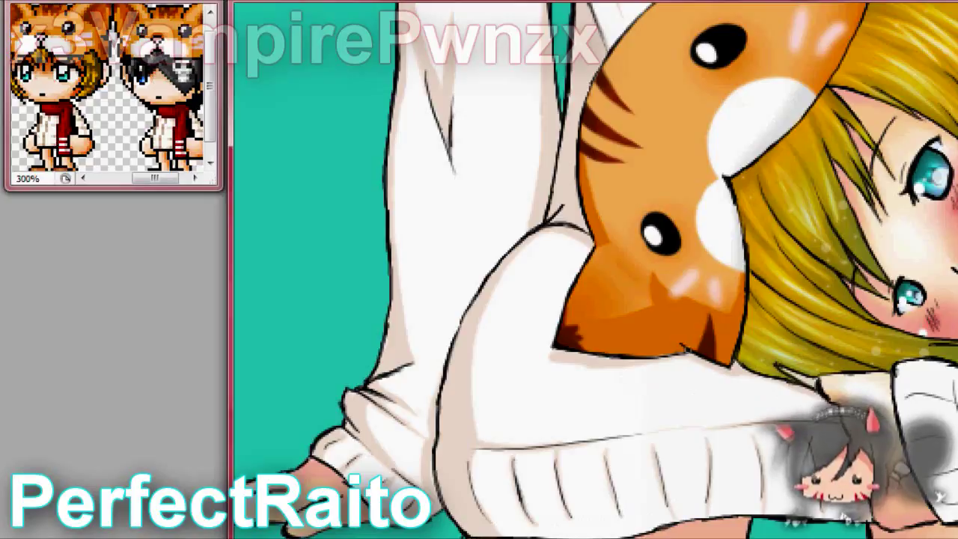
scroll(516, 459, "right", 5)
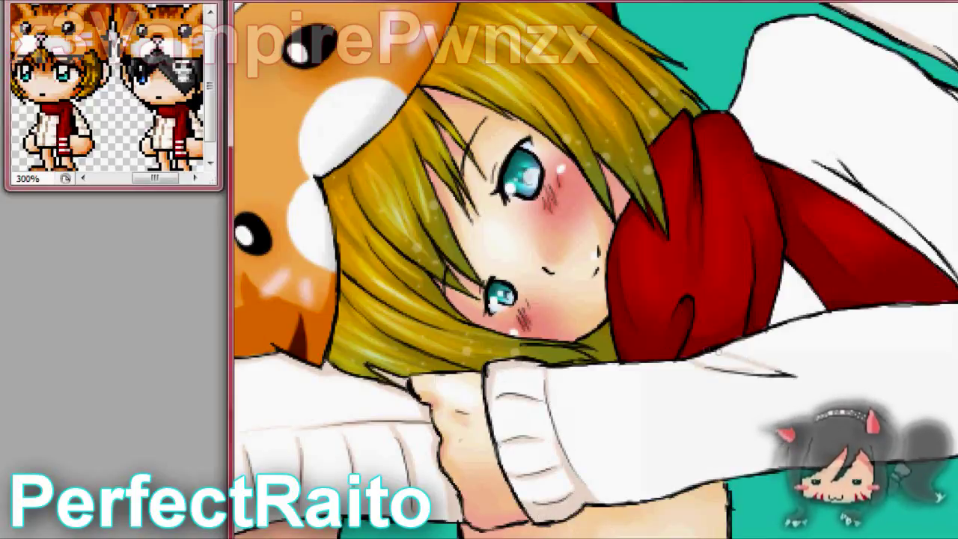
- Paint light grey shading along the girl's white sleeve crease and edge beneath the red scarf
left_click_drag(704, 352, 786, 375)
left_click_drag(792, 312, 620, 311)
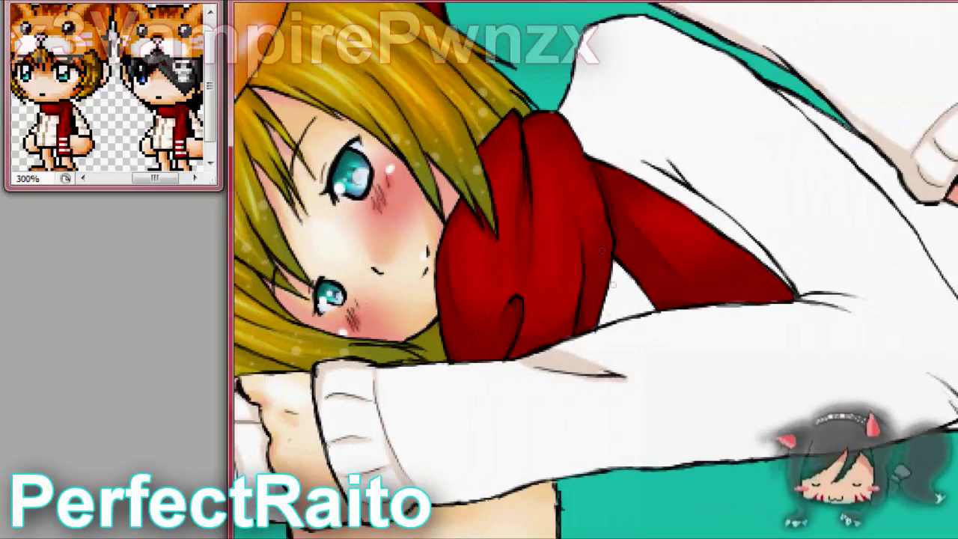
left_click_drag(571, 129, 789, 288)
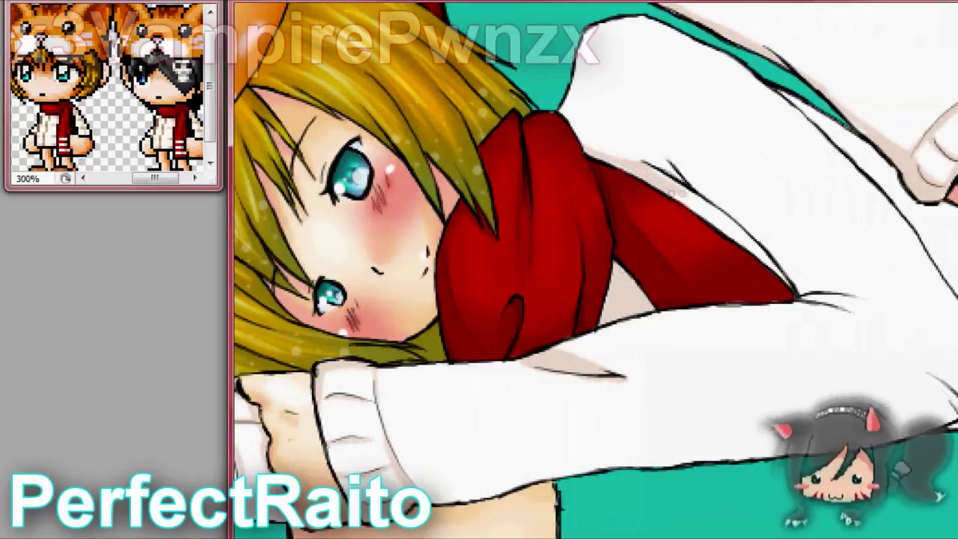
left_click_drag(576, 53, 572, 120)
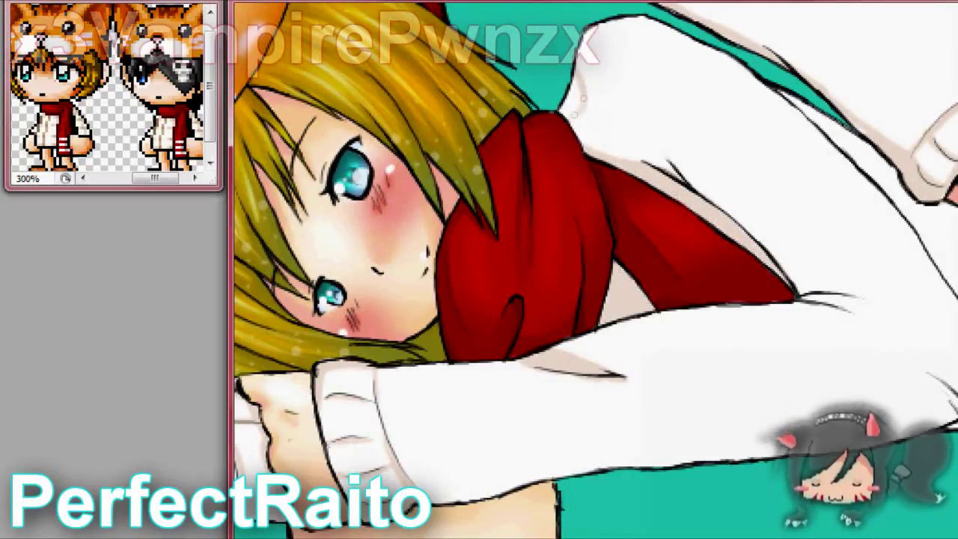
left_click_drag(569, 71, 576, 123)
mouse_move(643, 137)
left_mouse_down()
mouse_move(625, 105)
mouse_move(690, 196)
mouse_move(800, 280)
mouse_move(734, 217)
left_mouse_up()
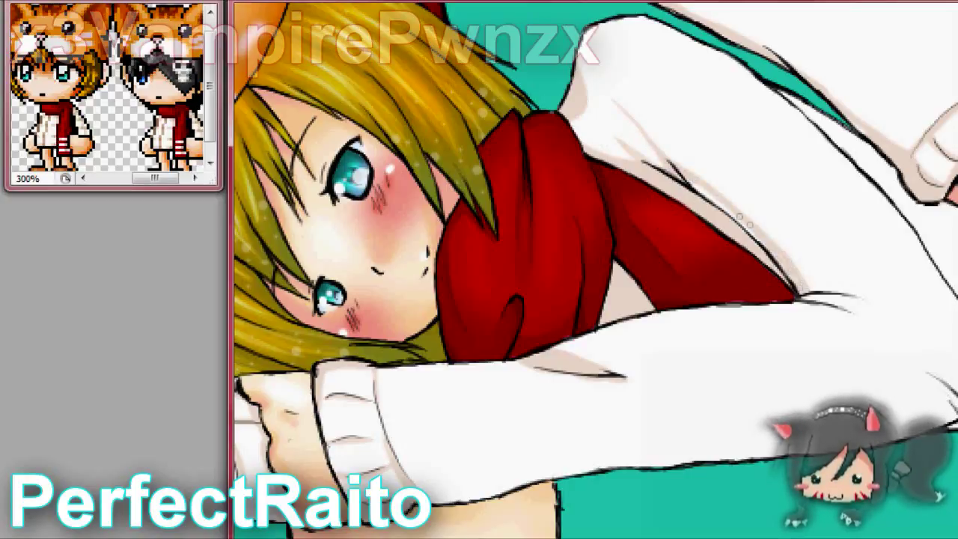
mouse_move(692, 183)
left_mouse_down()
mouse_move(797, 289)
mouse_move(895, 330)
left_mouse_up()
left_click_drag(806, 296, 913, 313)
left_click_drag(838, 296, 875, 304)
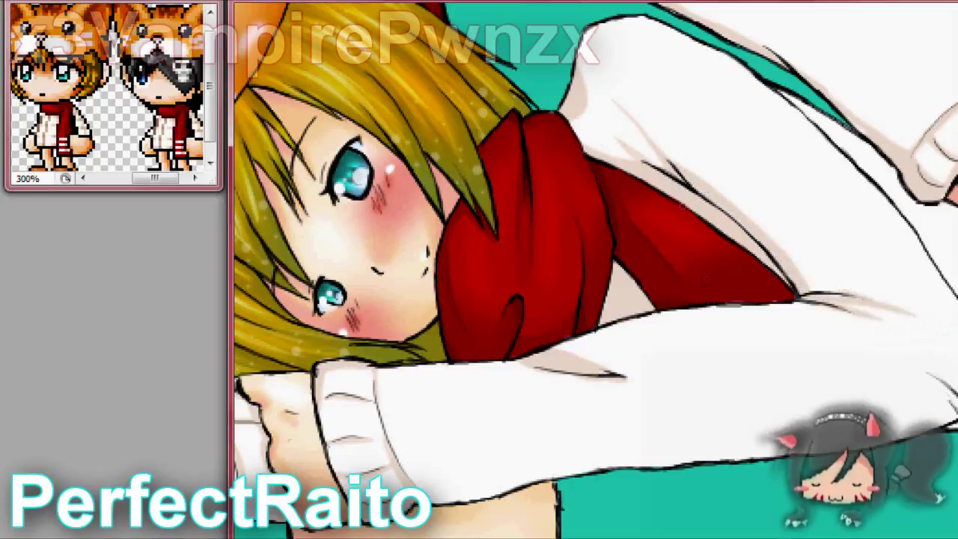
mouse_move(784, 89)
left_mouse_down()
mouse_move(882, 196)
mouse_move(869, 165)
left_mouse_up()
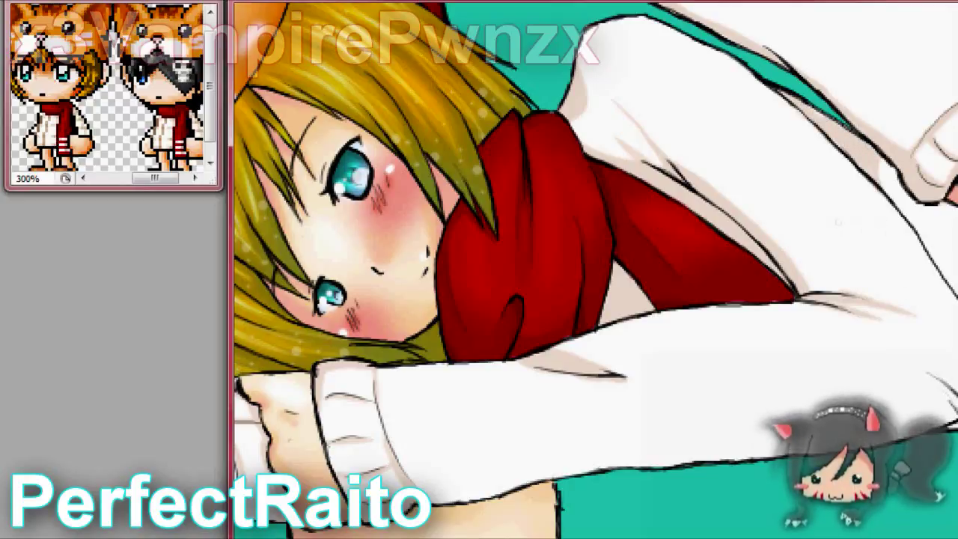
- Extend the sleeve shading near the cuff and along the sleeve's lower edge
left_click_drag(807, 533, 751, 462)
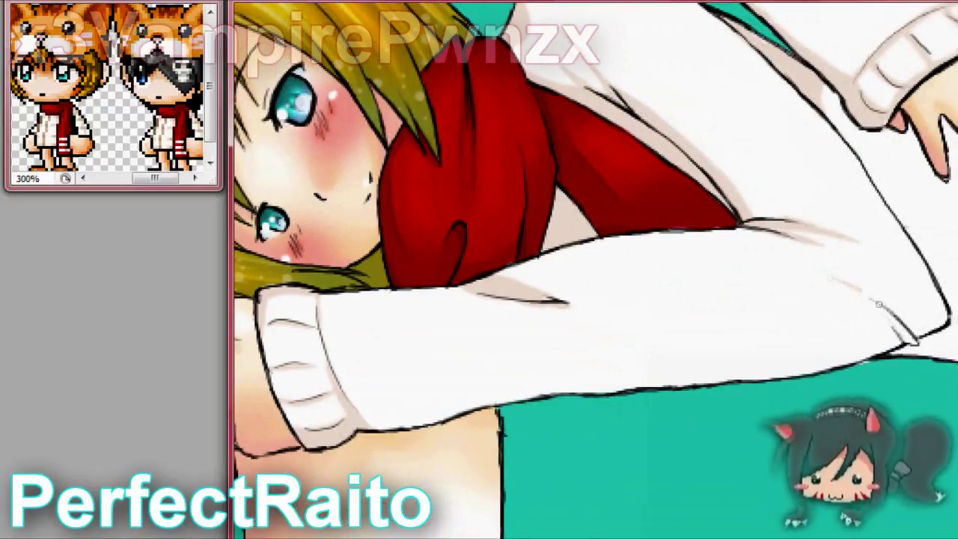
mouse_move(879, 303)
left_mouse_down()
mouse_move(912, 340)
mouse_move(939, 308)
mouse_move(919, 336)
mouse_move(941, 298)
mouse_move(907, 238)
left_mouse_up()
mouse_move(886, 335)
left_mouse_down()
mouse_move(582, 395)
mouse_move(853, 353)
left_mouse_up()
left_click_drag(366, 428, 598, 385)
left_click_drag(449, 413, 645, 381)
scroll(851, 181, "up", 2)
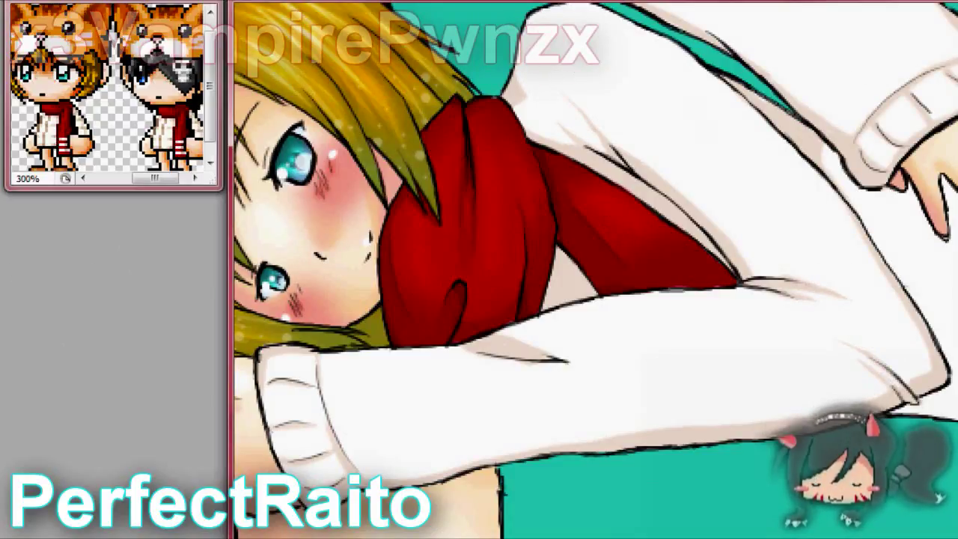
- Zoom to the girl's sweater and draw a row of ribbing lines down its hem
right_click(652, 225)
left_click(696, 327)
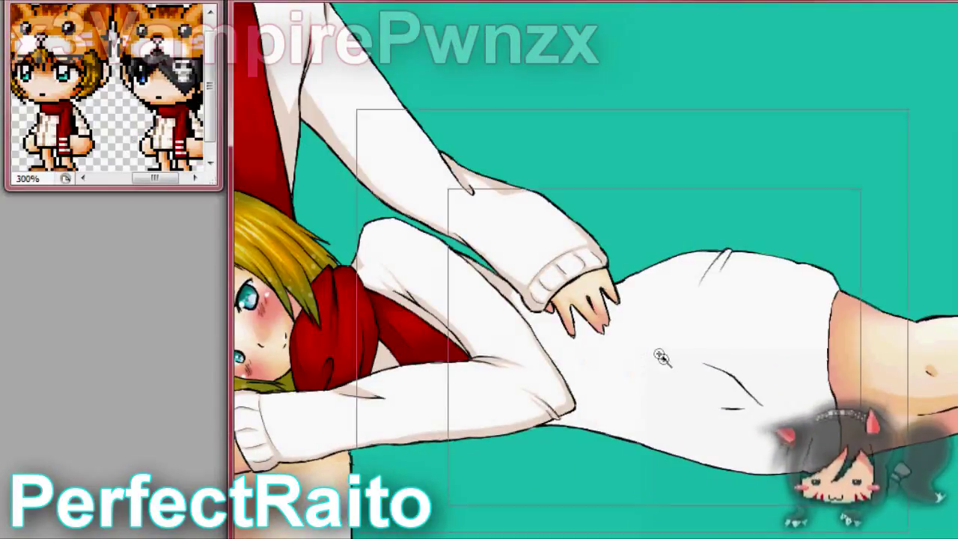
left_click(658, 359)
left_click_drag(882, 90, 883, 385)
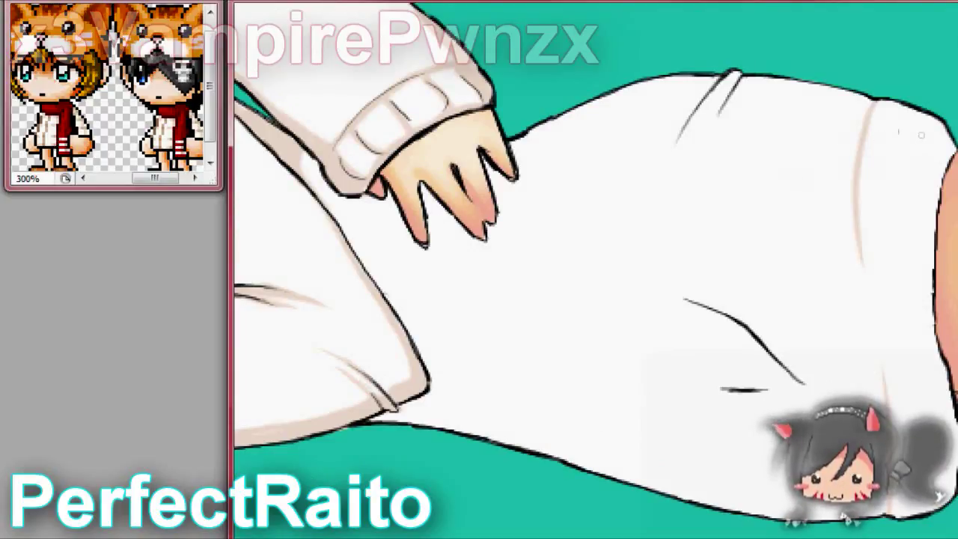
left_click_drag(871, 104, 935, 147)
left_click_drag(877, 140, 938, 169)
left_click_drag(872, 185, 932, 199)
left_click_drag(880, 241, 921, 248)
left_click_drag(889, 307, 934, 311)
left_click_drag(896, 368, 955, 371)
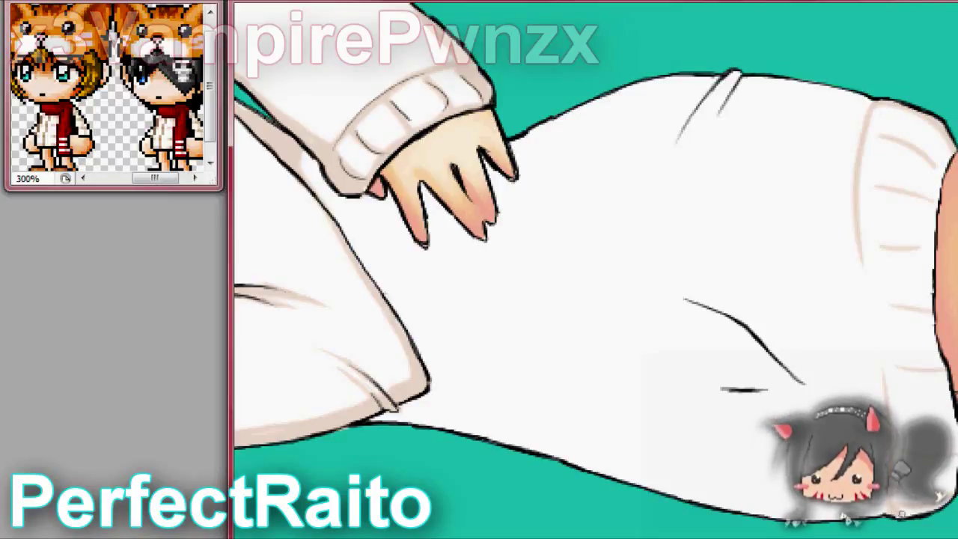
- Darken the sweater's right-edge and top outlines and extend the fold line
left_click_drag(937, 148, 928, 252)
left_click_drag(928, 334, 931, 290)
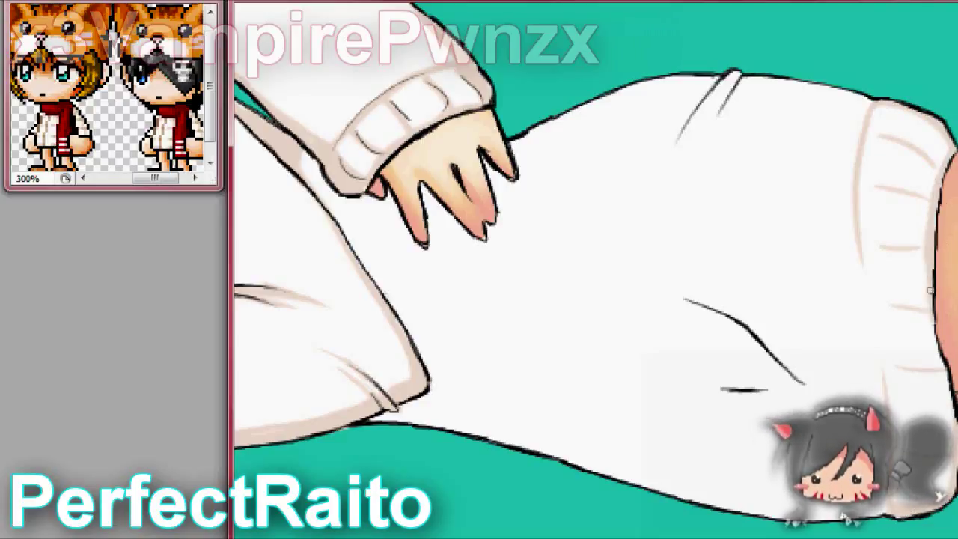
mouse_move(849, 106)
left_mouse_down()
mouse_move(785, 83)
mouse_move(703, 142)
left_mouse_up()
mouse_move(736, 69)
left_mouse_down()
mouse_move(704, 105)
mouse_move(663, 183)
left_mouse_up()
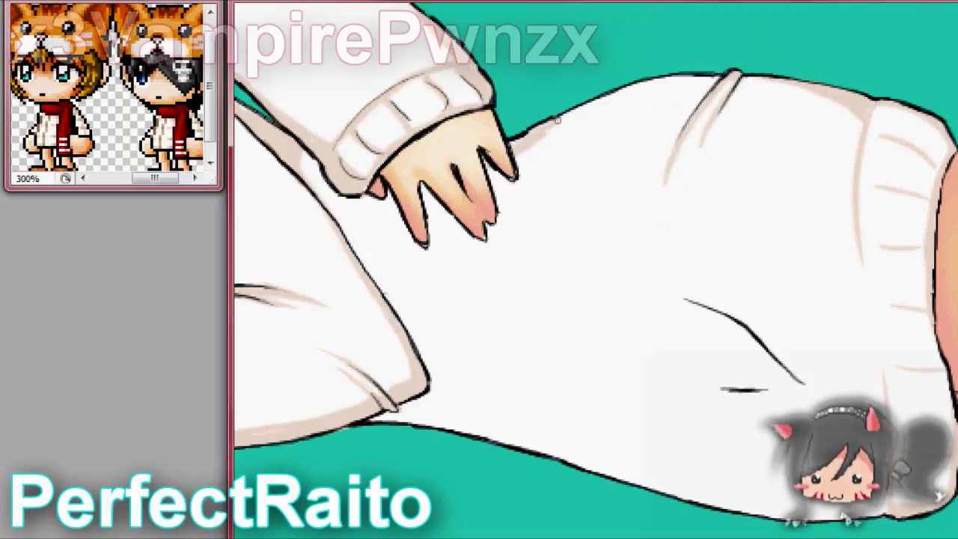
left_click_drag(695, 75, 651, 81)
- Warm the boy's fingertips and shade along the sweater's lower outline near the cuff
left_click_drag(514, 179, 488, 171)
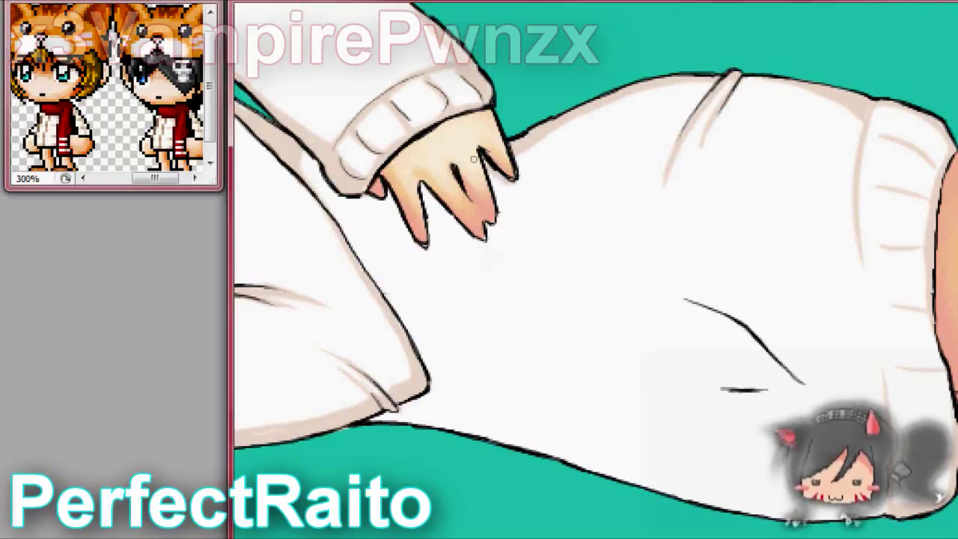
mouse_move(496, 223)
left_mouse_down()
mouse_move(438, 209)
mouse_move(424, 232)
mouse_move(384, 196)
mouse_move(322, 180)
left_mouse_up()
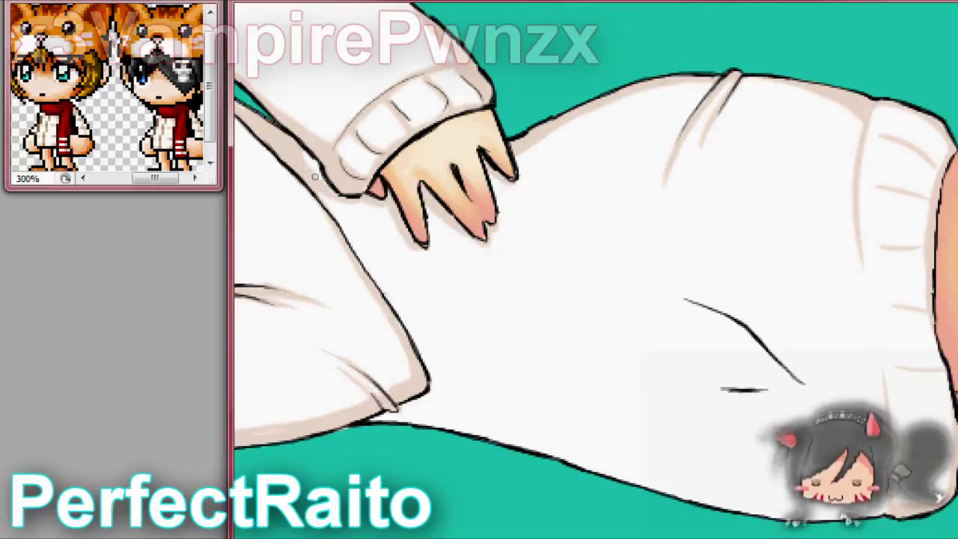
left_click_drag(419, 419, 629, 479)
left_click_drag(378, 415, 528, 447)
- Paint a broad beige fold shadow diagonally across the sweater and darken its left outline
left_click_drag(619, 275, 717, 308)
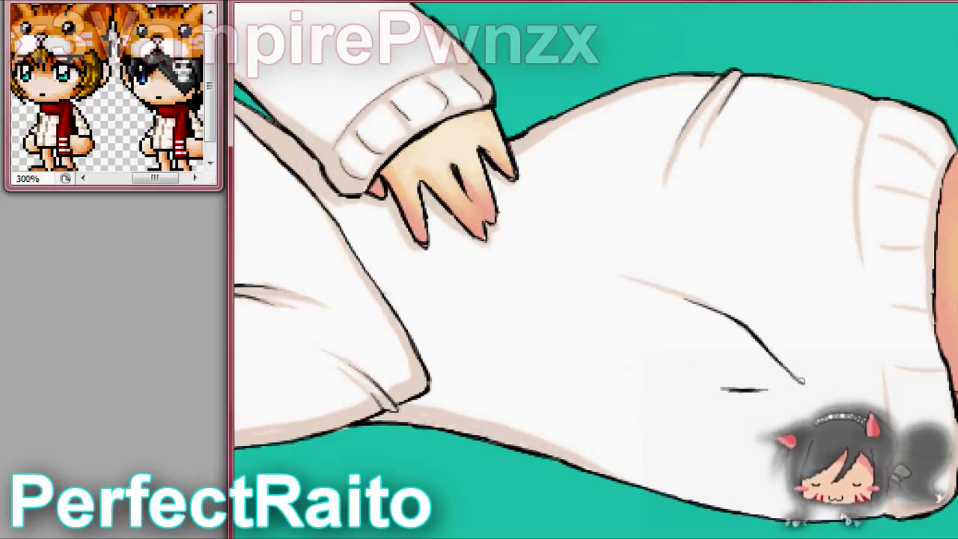
left_click_drag(730, 389, 610, 330)
mouse_move(557, 258)
left_mouse_down()
mouse_move(648, 288)
mouse_move(633, 351)
mouse_move(621, 314)
mouse_move(584, 275)
mouse_move(718, 329)
mouse_move(782, 374)
mouse_move(659, 373)
mouse_move(760, 391)
mouse_move(647, 342)
left_mouse_up()
left_click_drag(673, 307, 786, 382)
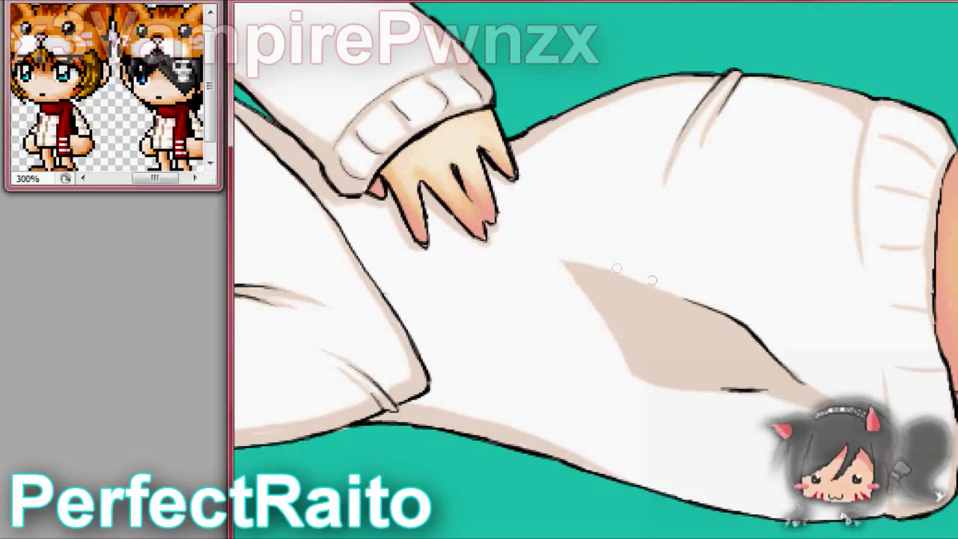
left_click_drag(643, 289, 577, 268)
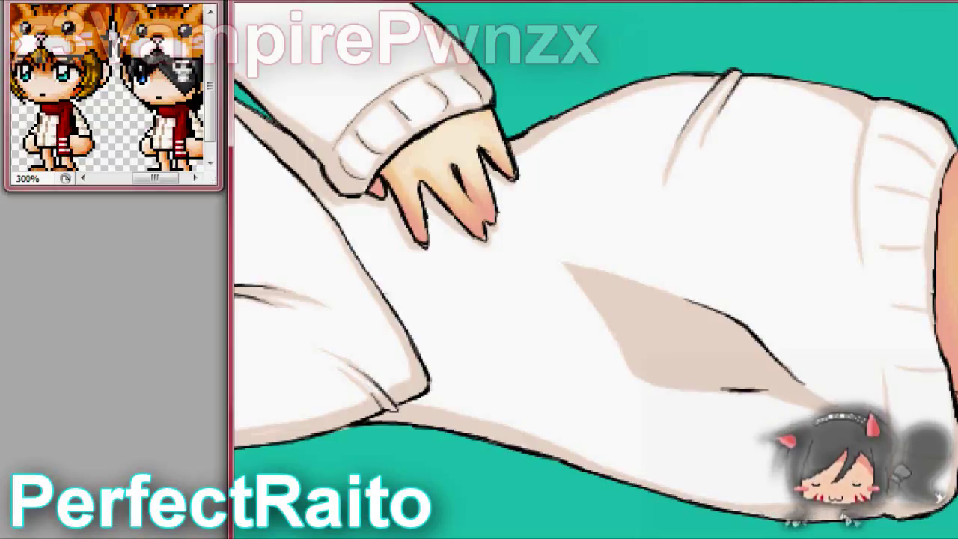
left_click_drag(329, 191, 428, 395)
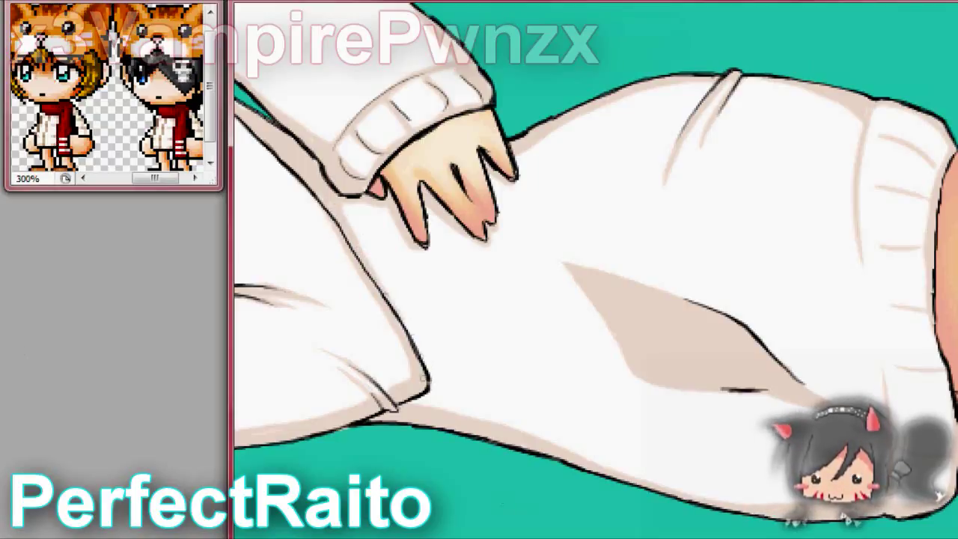
- Zoom out, brush soft grey shading on the boy's sweater and sleeve under the scarf, then reset rotation
right_click(734, 270)
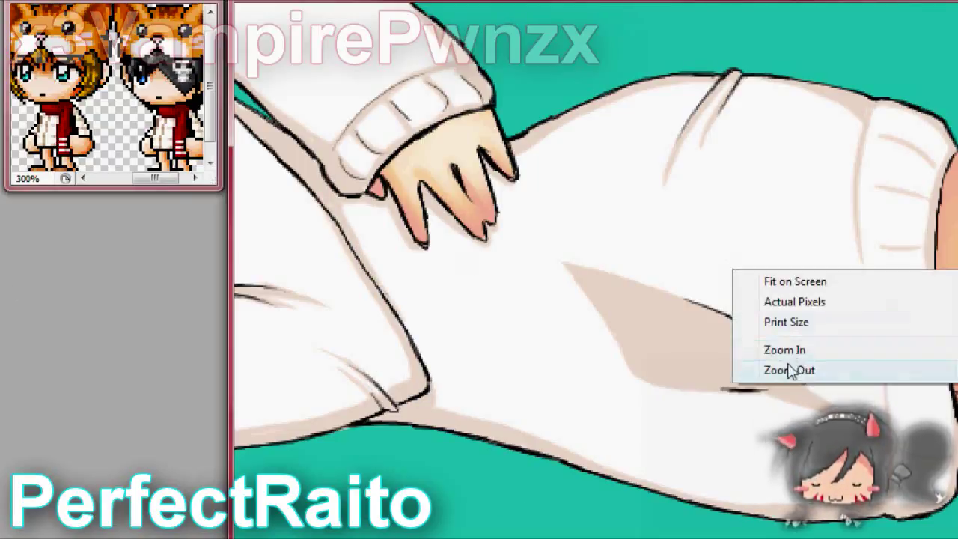
left_click(785, 370)
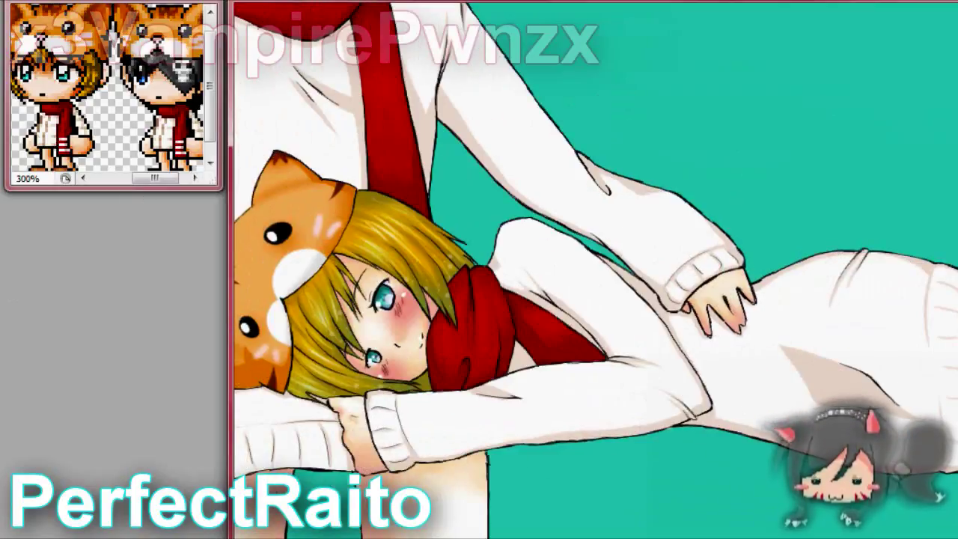
key("F5")
key("F5")
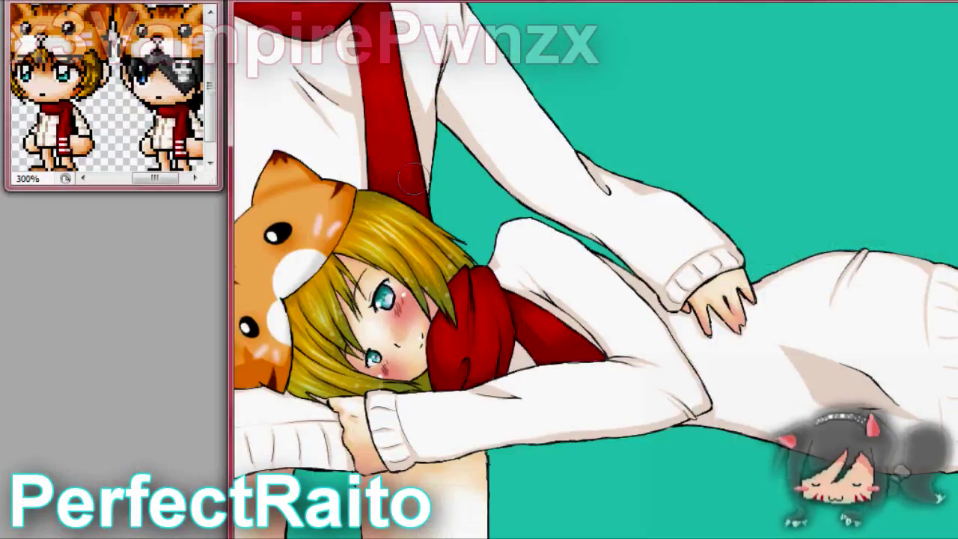
left_click_drag(824, 359, 759, 351)
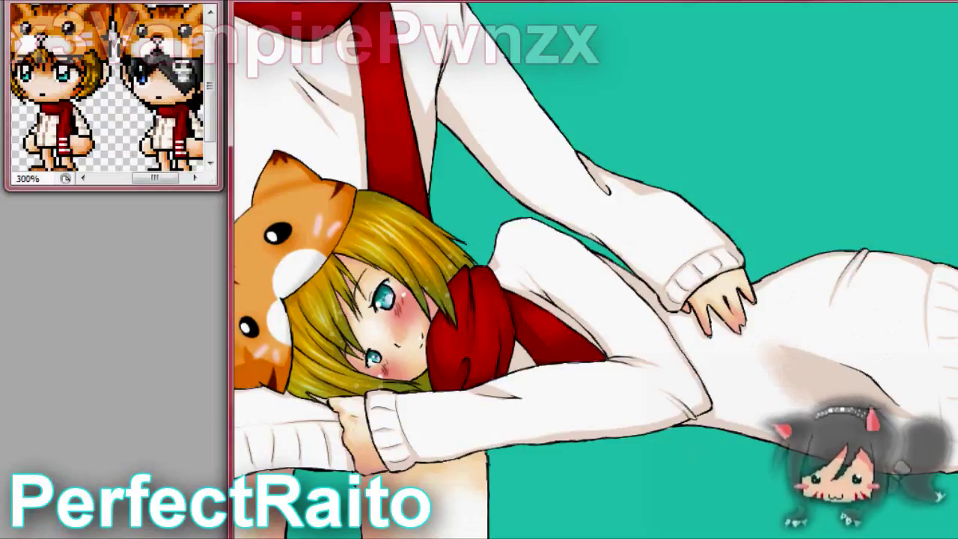
key("F5")
key("F5")
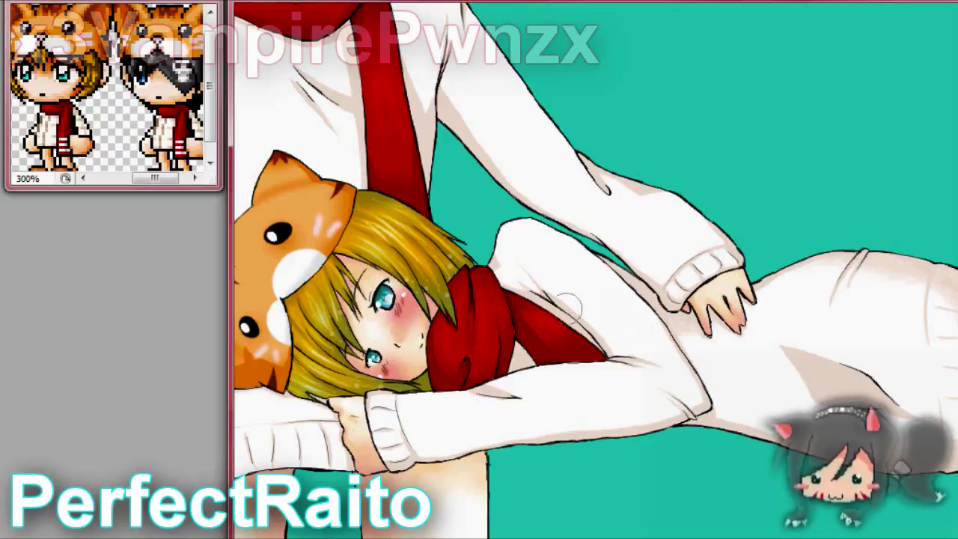
left_click_drag(609, 345, 657, 402)
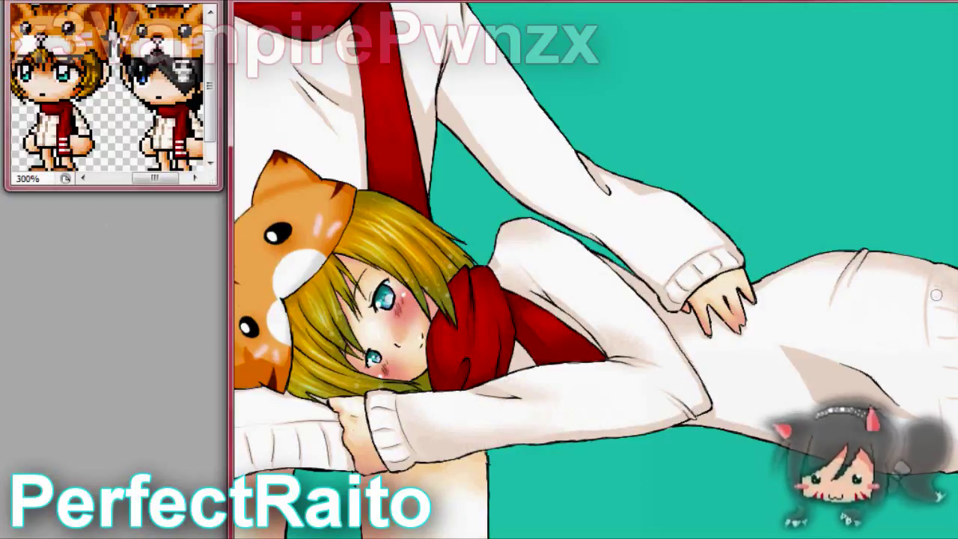
scroll(943, 296, "up", 1)
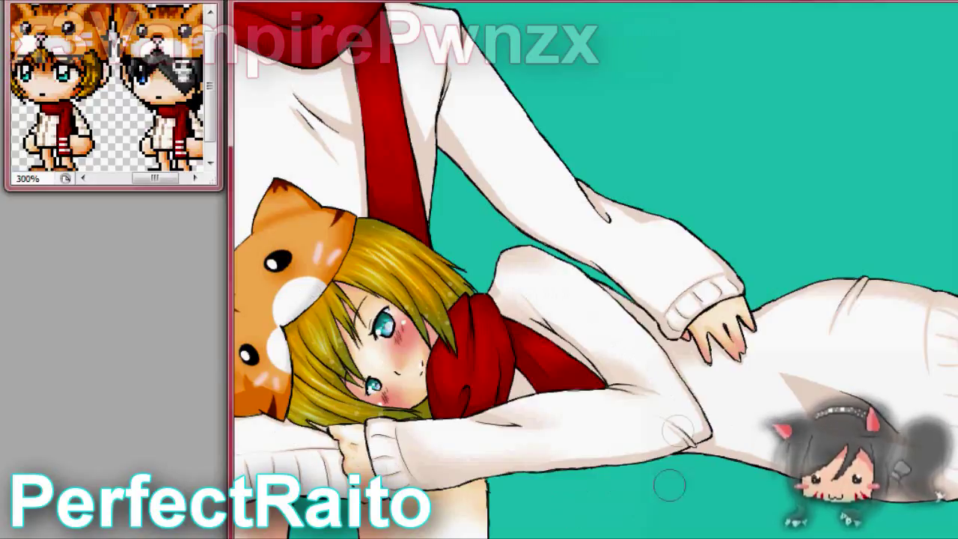
key("Delete")
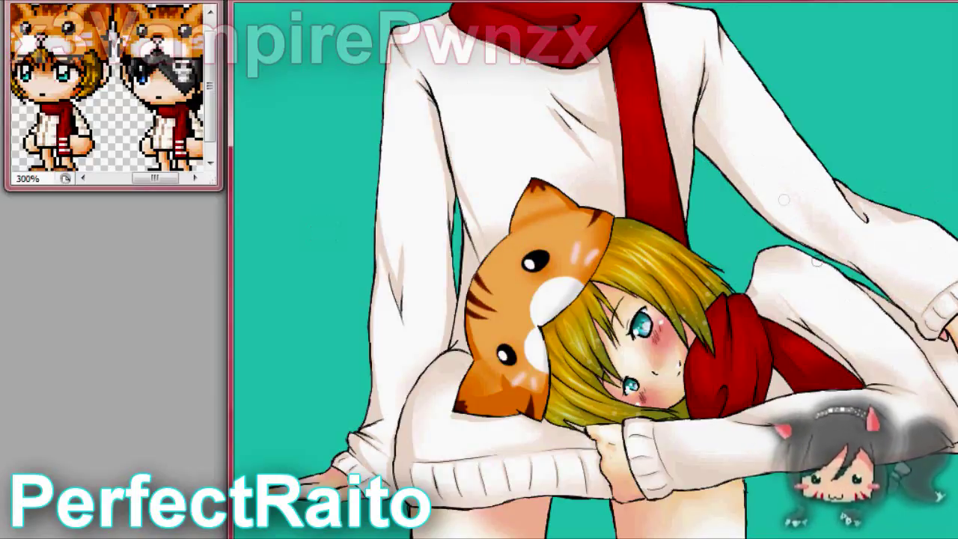
- Soften the boy's chest shading with a white stroke, then pan to view both figures
scroll(783, 326, "up", 2)
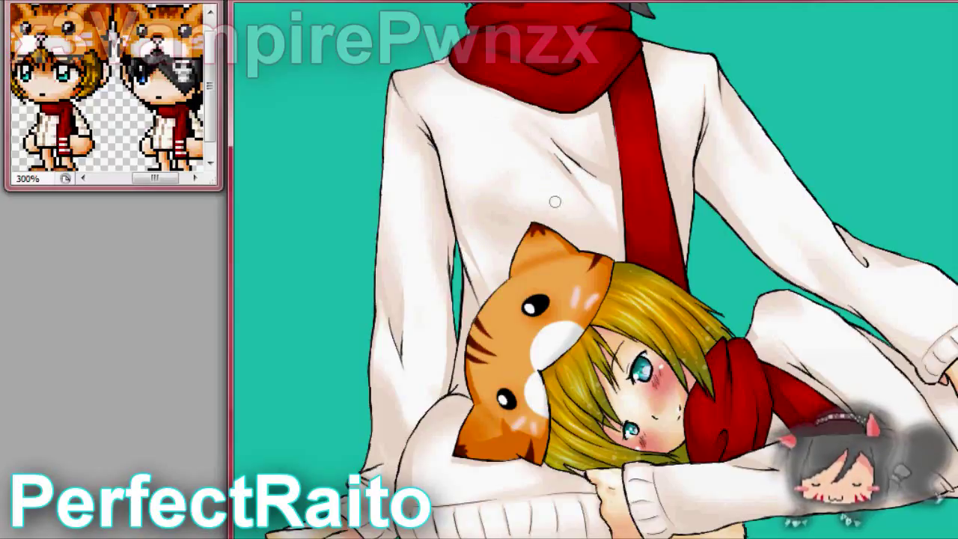
left_click_drag(541, 203, 484, 179)
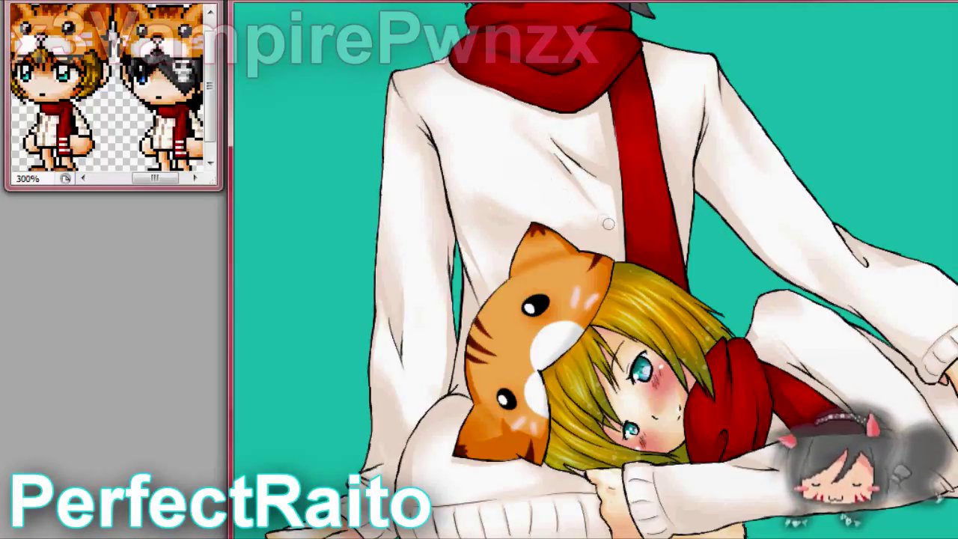
scroll(383, 109, "down", 2)
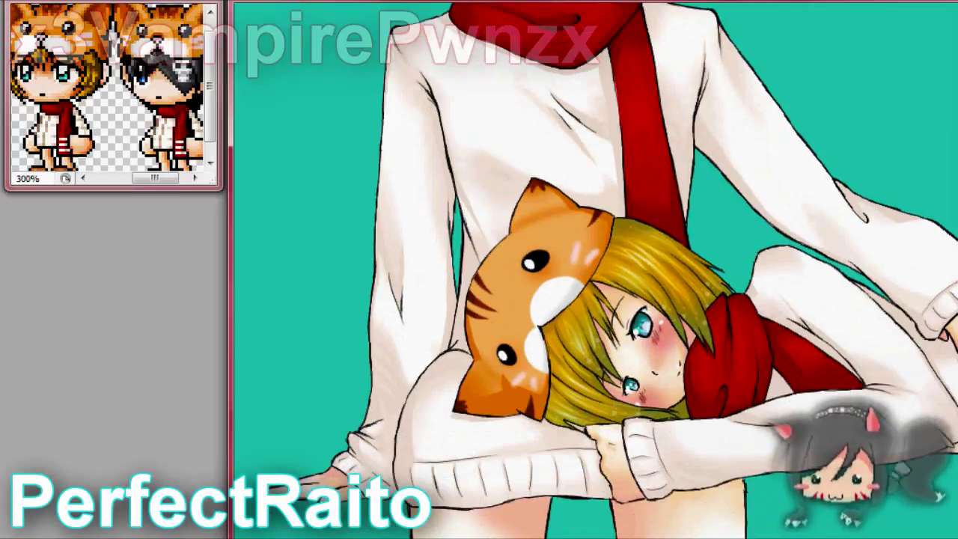
scroll(815, 324, "right", 5)
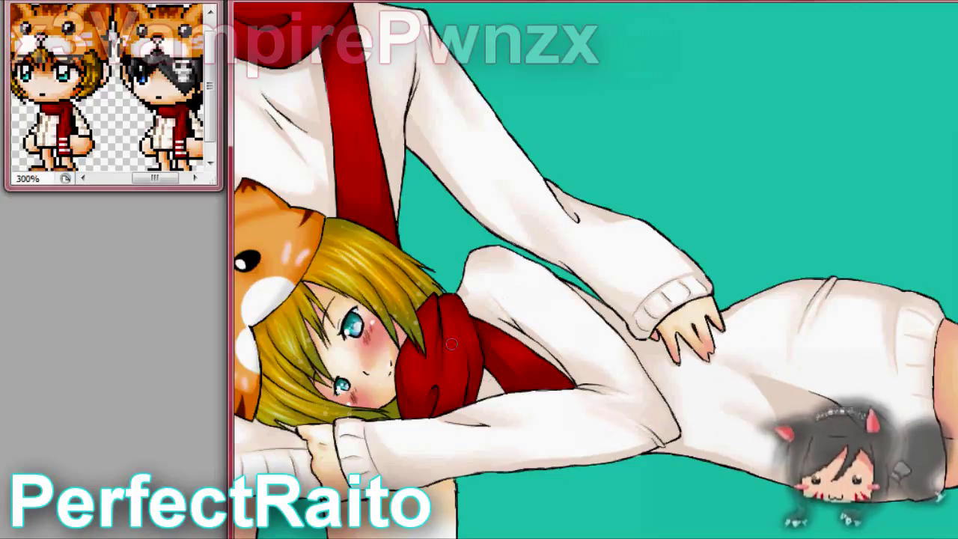
scroll(513, 256, "down", 2)
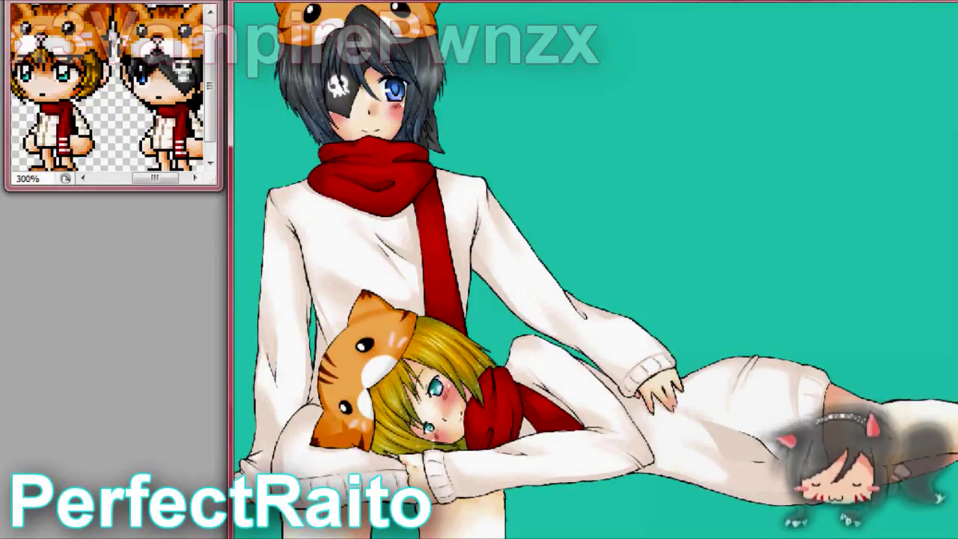
- Switch to a different brush preset and add a faint shading band on the lower sweater
right_click(882, 116)
key("Escape")
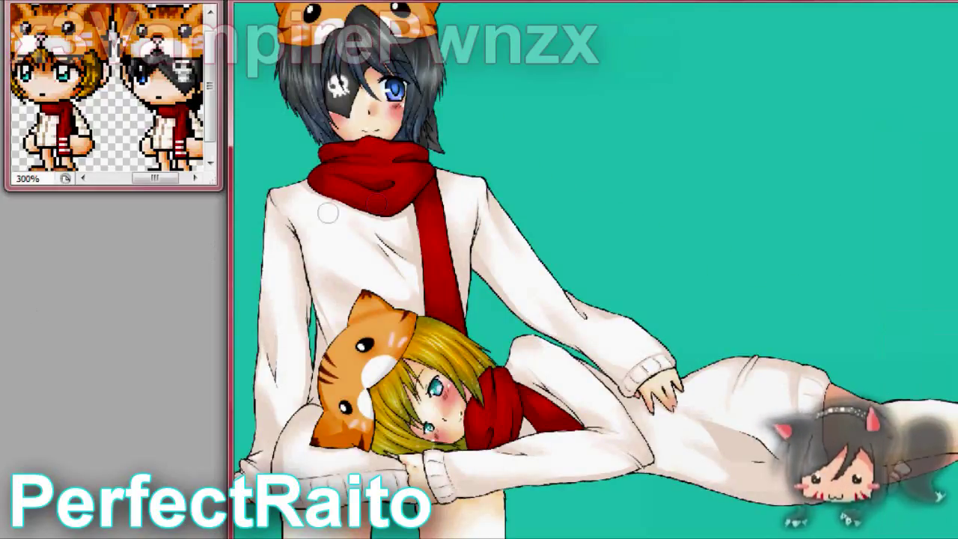
right_click(328, 213)
double_click(59, 273)
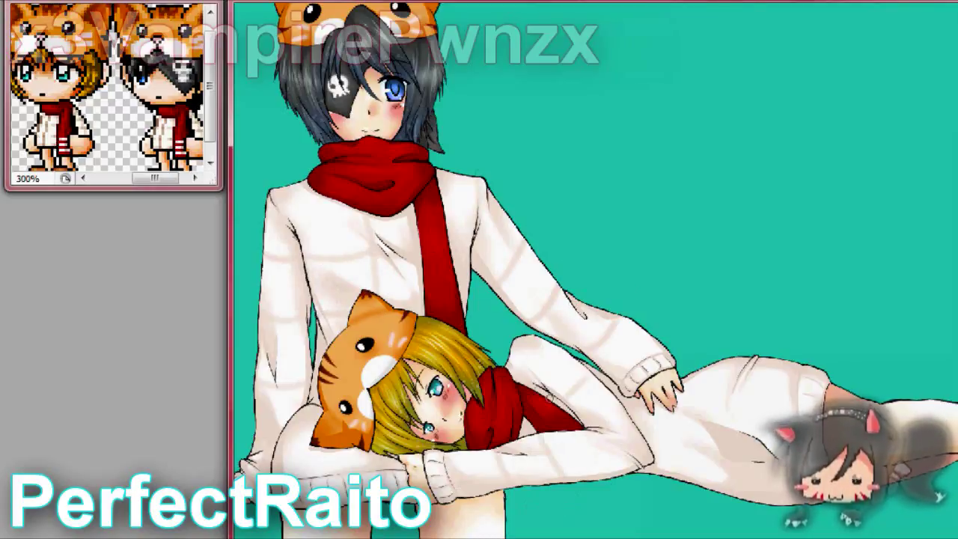
left_click_drag(644, 452, 773, 463)
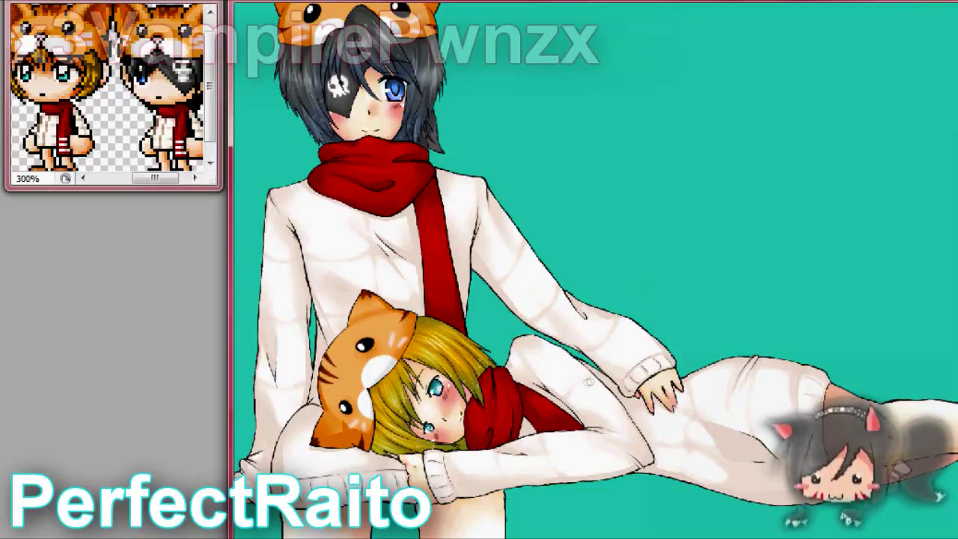
- Paint a grey shading stroke on the lying blonde's lower sweater torso
scroll(570, 448, "up", 1)
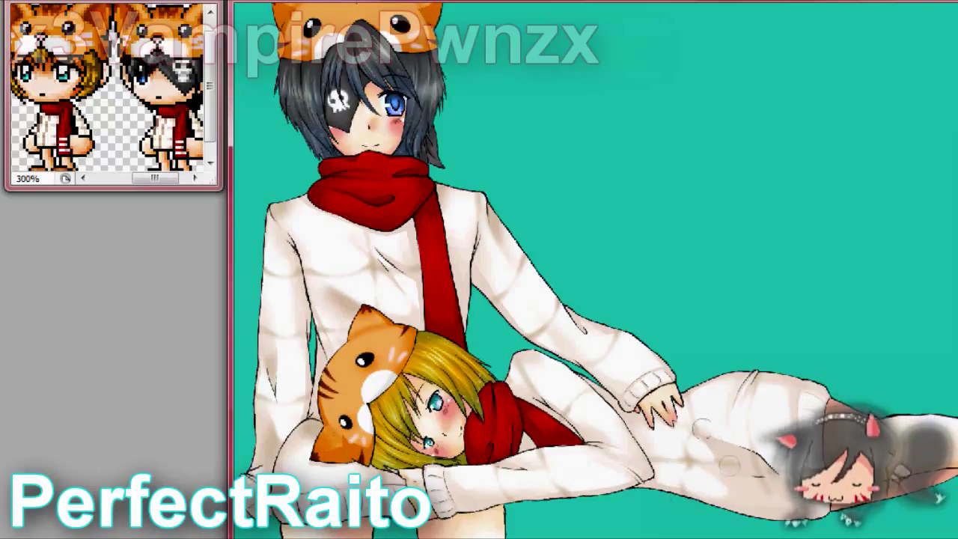
left_click_drag(745, 469, 711, 517)
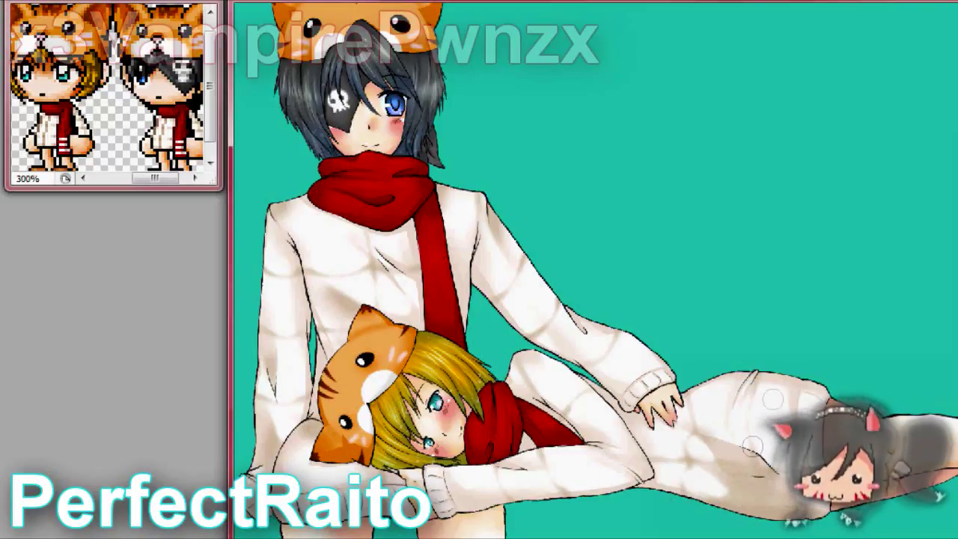